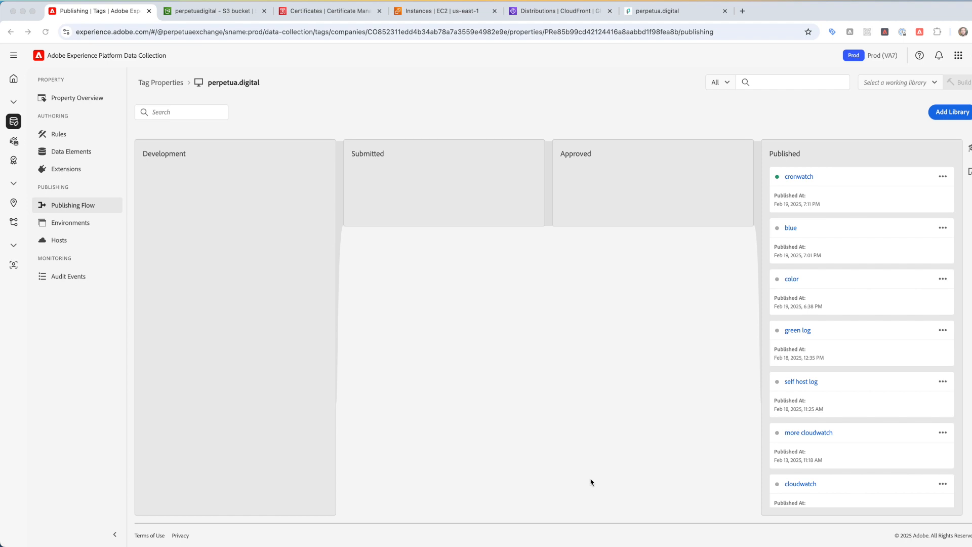
- View the launch library files in Cyberduck's SFTP /upload folder, then the transfer.sh watch script in VS Code
mouse_move(563, 545)
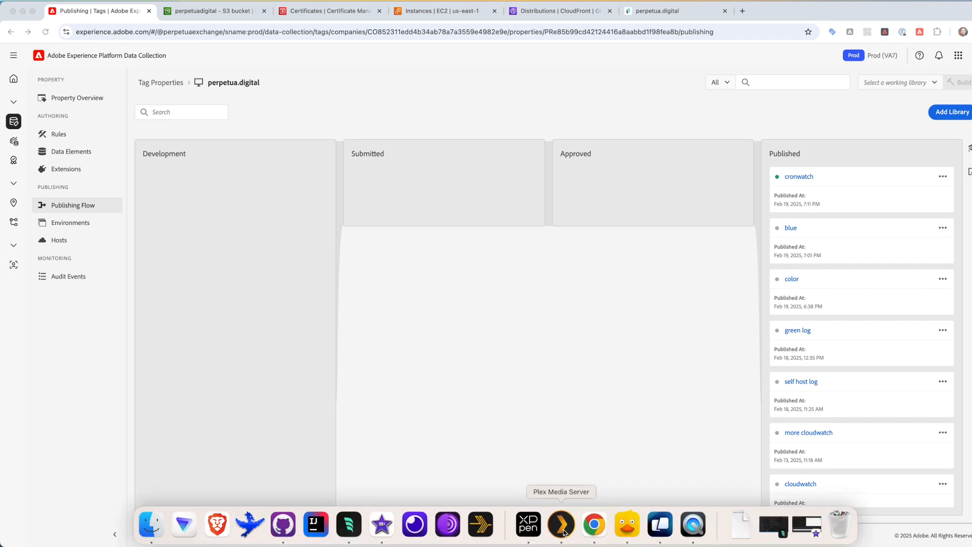
left_click(627, 525)
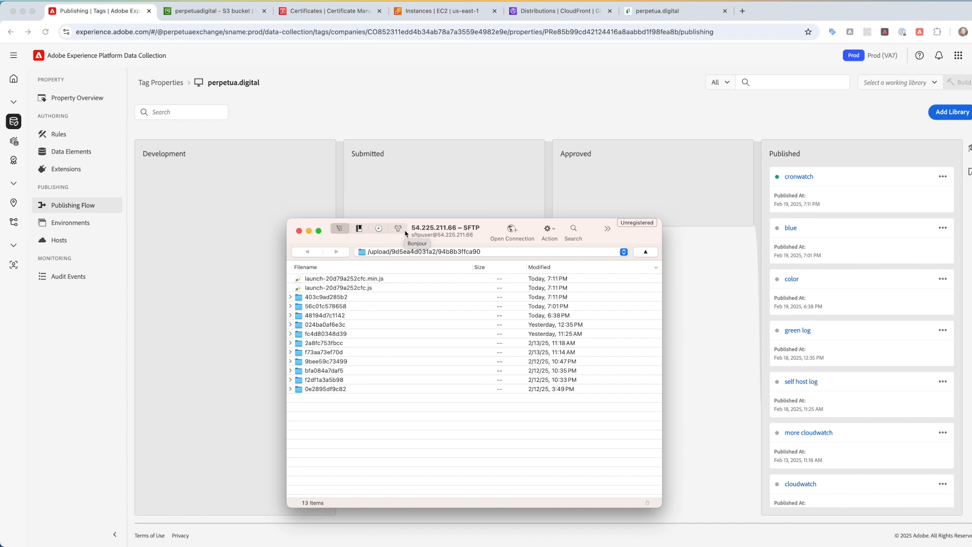
key("super+Tab")
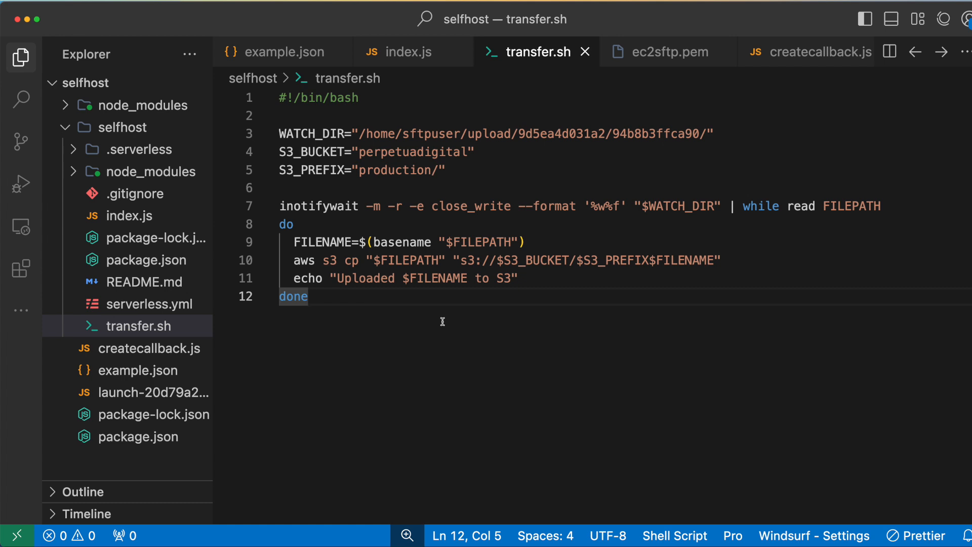
- Clear Warp and list the EC2 home folder to confirm folderwatch.sh is there
key("super+Tab")
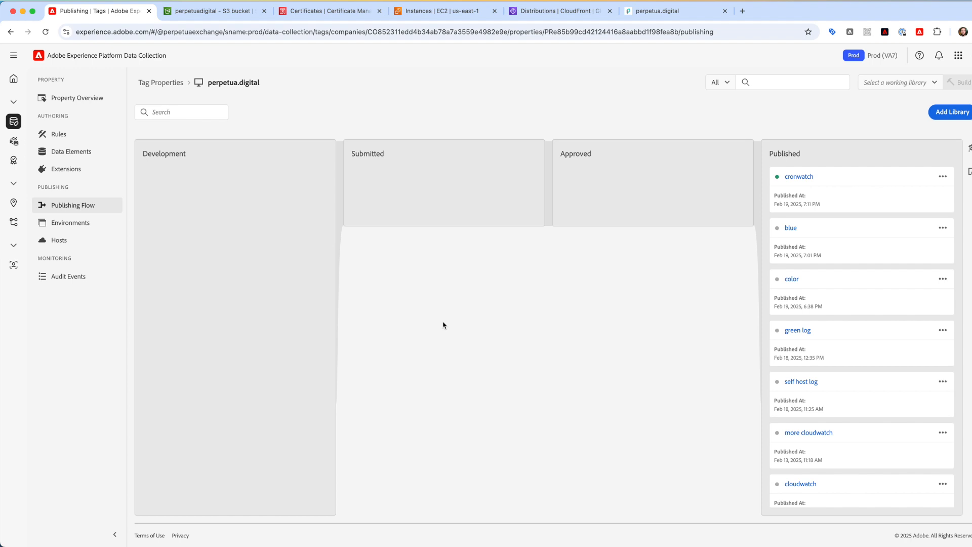
key("super+Tab")
key("super+k")
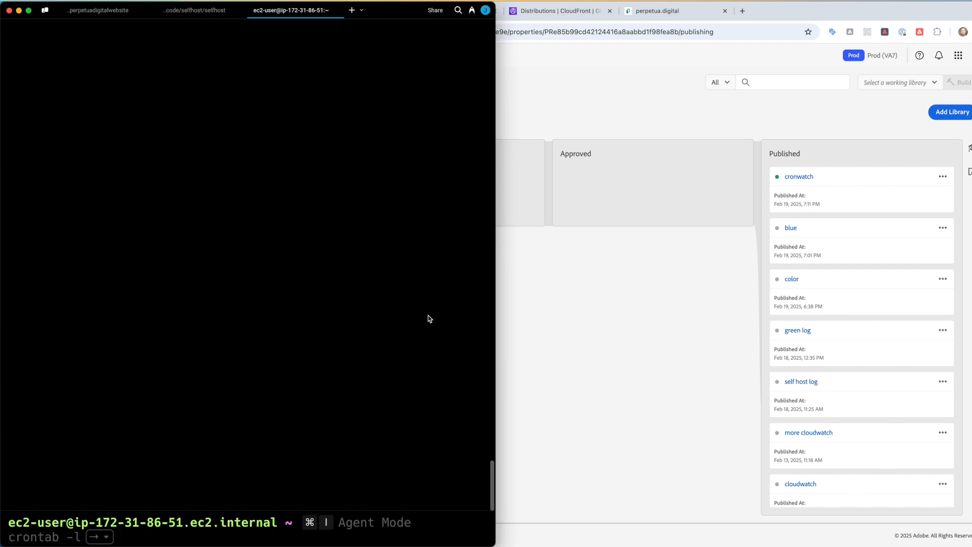
type("ls")
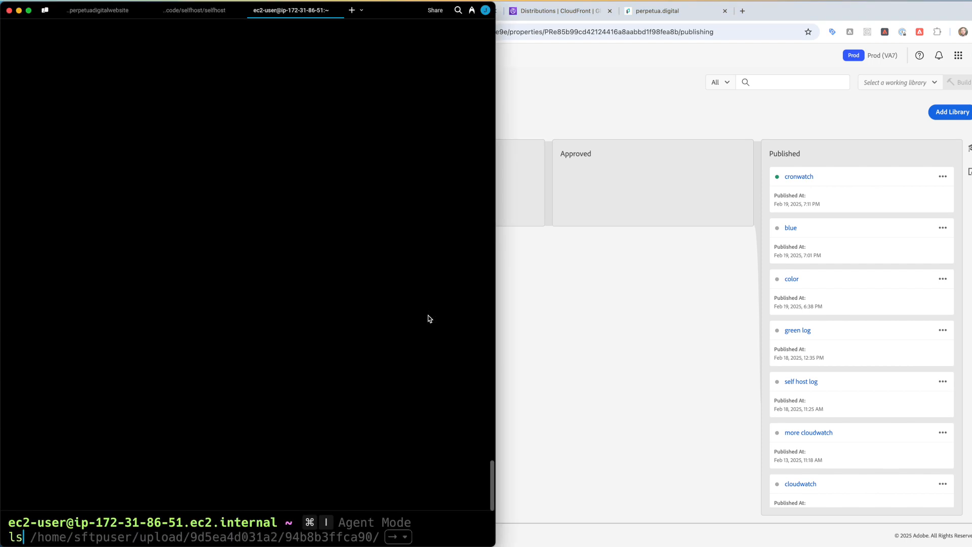
key("Return")
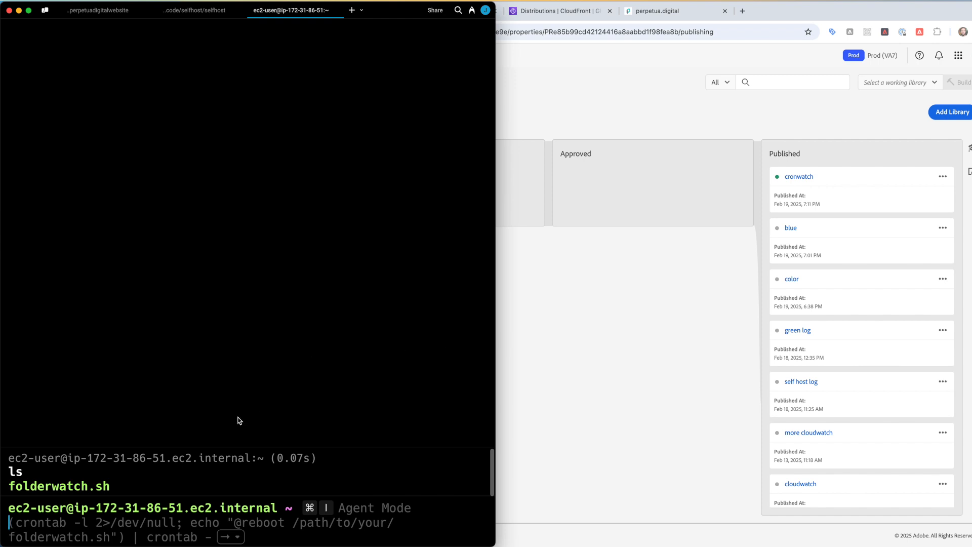
- Run crontab -l to confirm folderwatch.sh runs every minute, then return to Chrome
type("cd")
key("BackSpace")
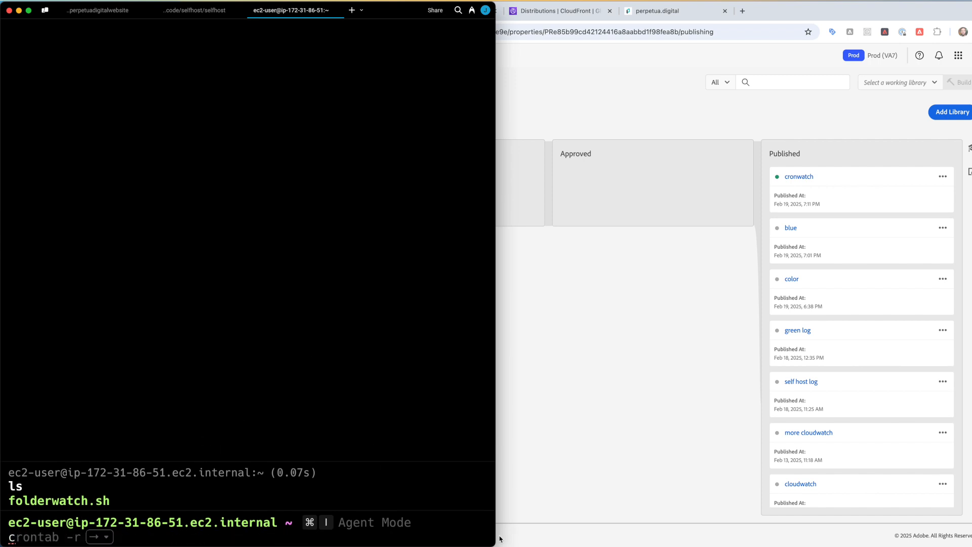
left_click_drag(495, 539, 456, 382)
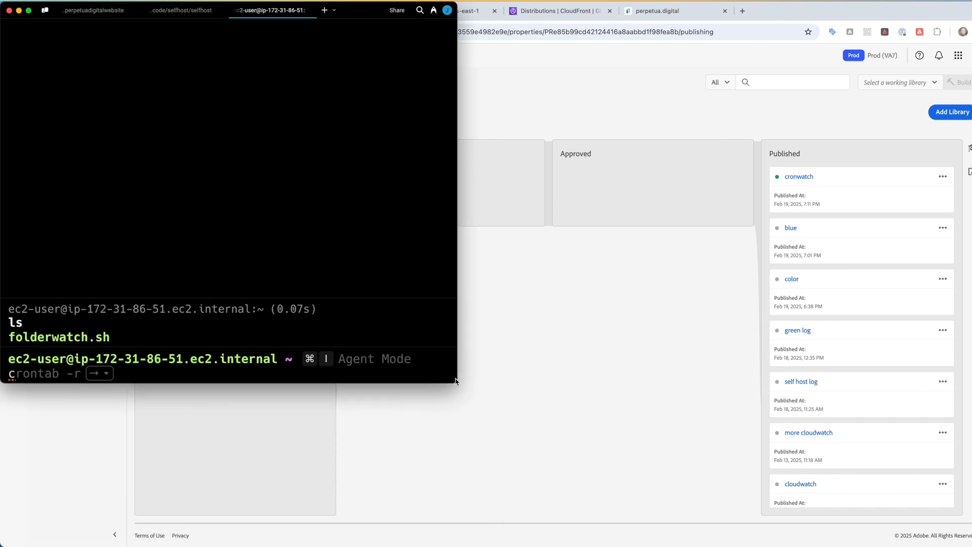
left_click(359, 11)
left_click_drag(358, 11, 490, 30)
key("Right")
key("Left")
type("l")
key("Return")
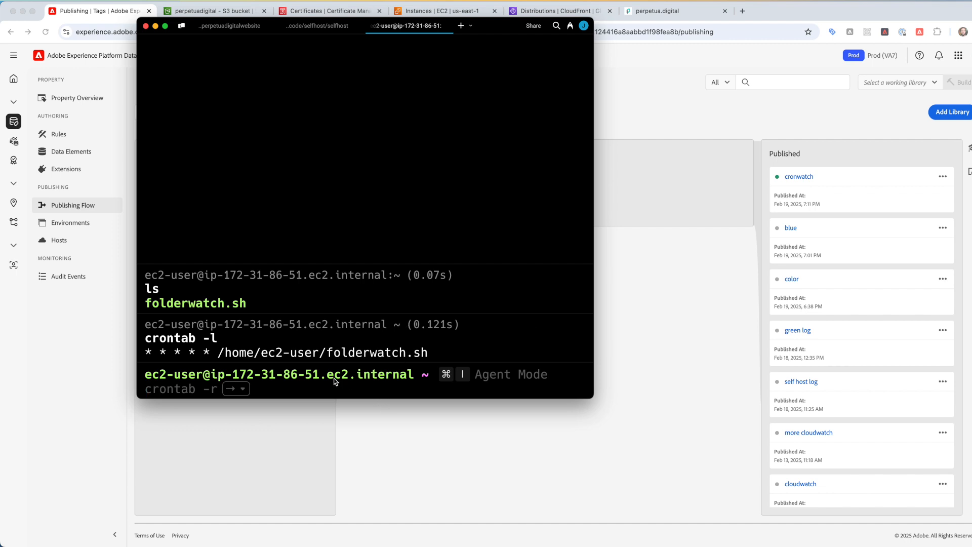
left_click(531, 460)
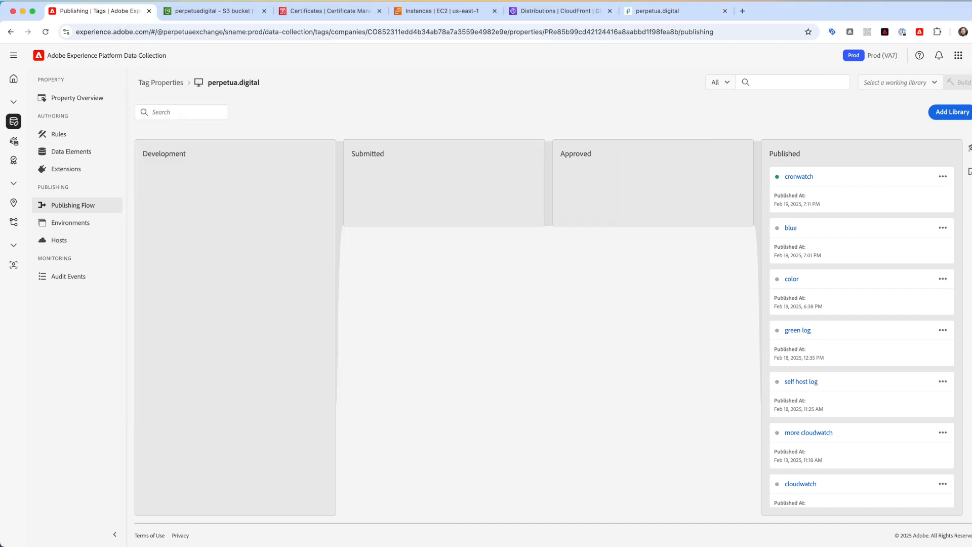
- Check Cyberduck's SFTP upload folder again, then return to the publishing flow page
mouse_move(529, 532)
left_click(633, 532)
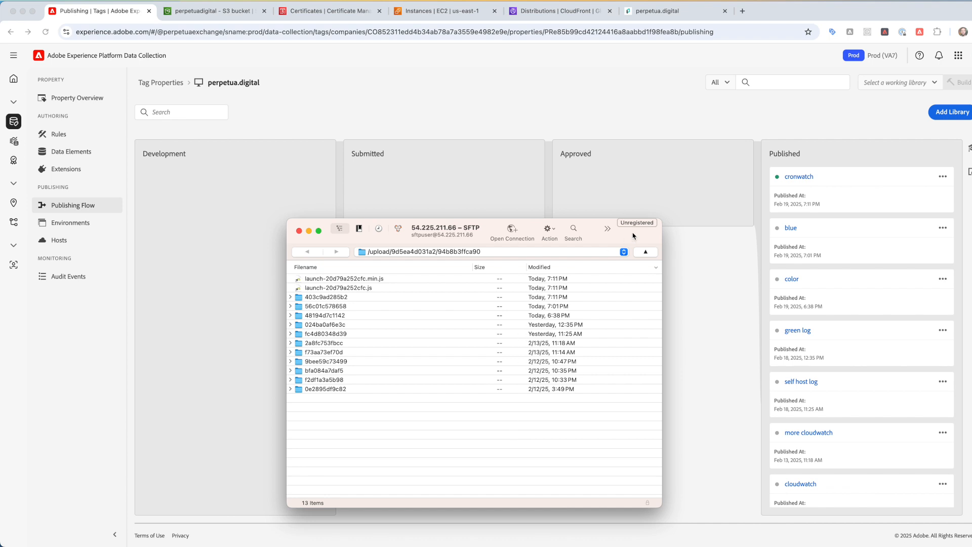
left_click(622, 179)
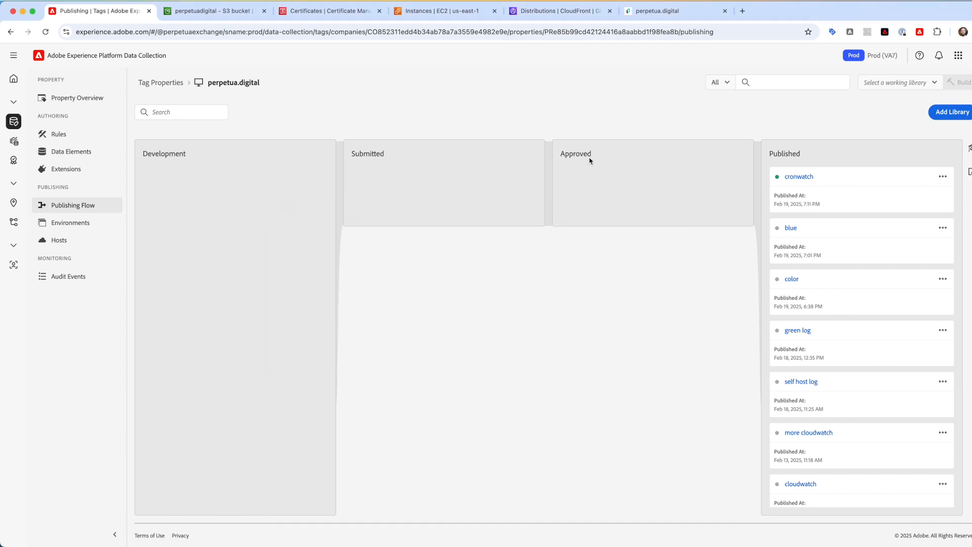
- Add a library named 'new lib' for Development (development) and Save & Build to Development
left_click(935, 115)
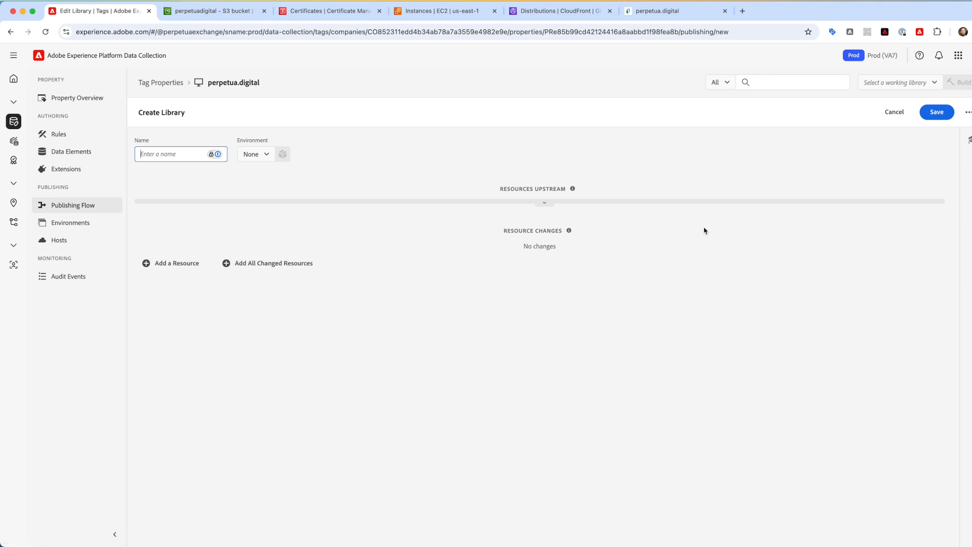
type("new lib")
left_click(258, 157)
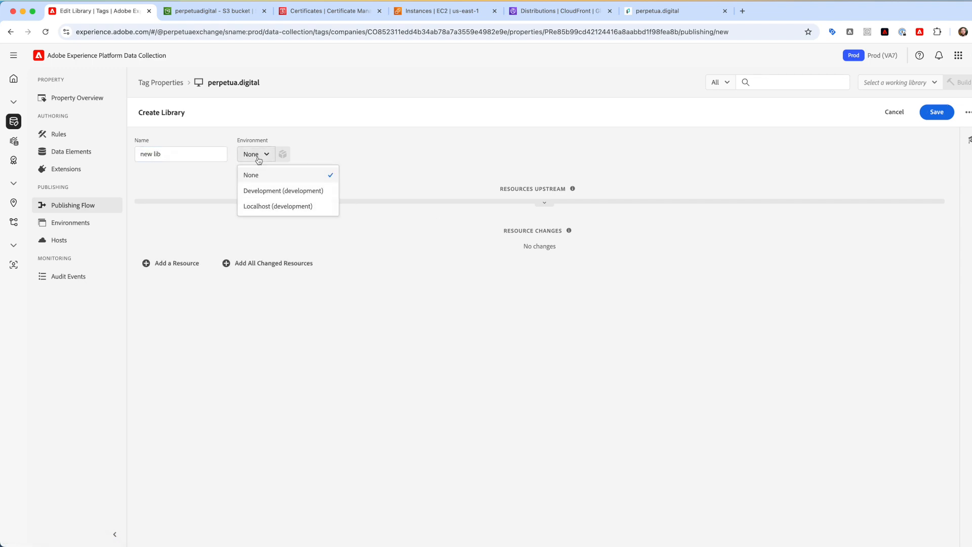
left_click(261, 193)
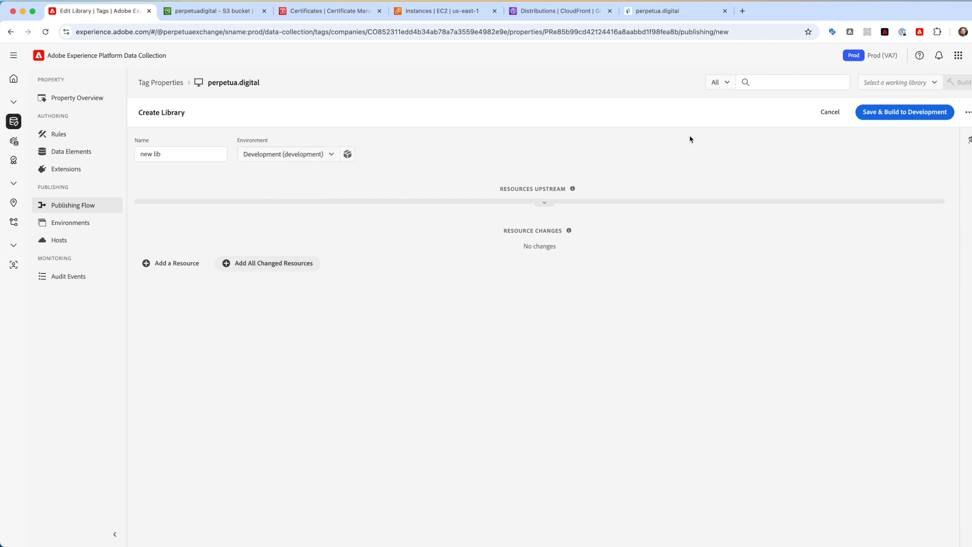
left_click(886, 112)
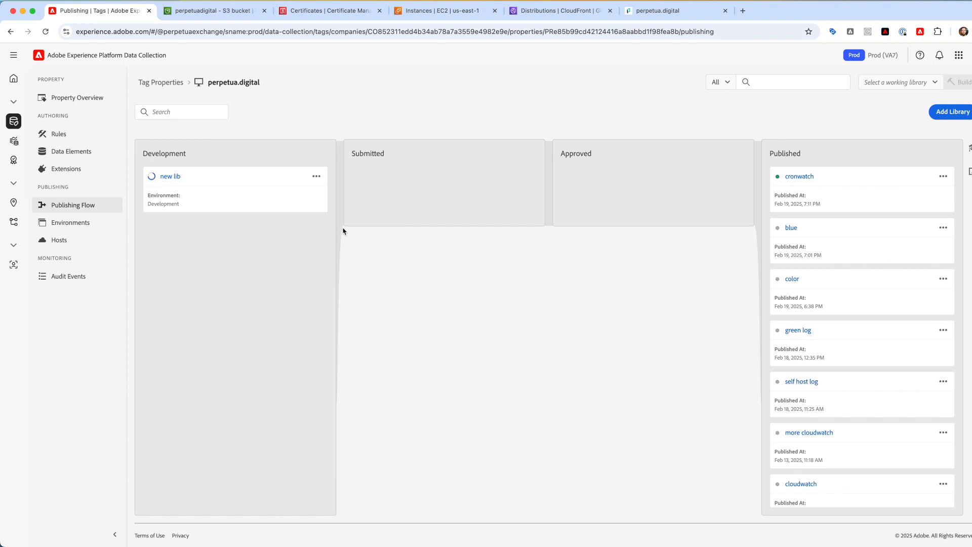
- Approve and publish new lib to production
left_click(317, 175)
left_click(304, 275)
left_click(521, 323)
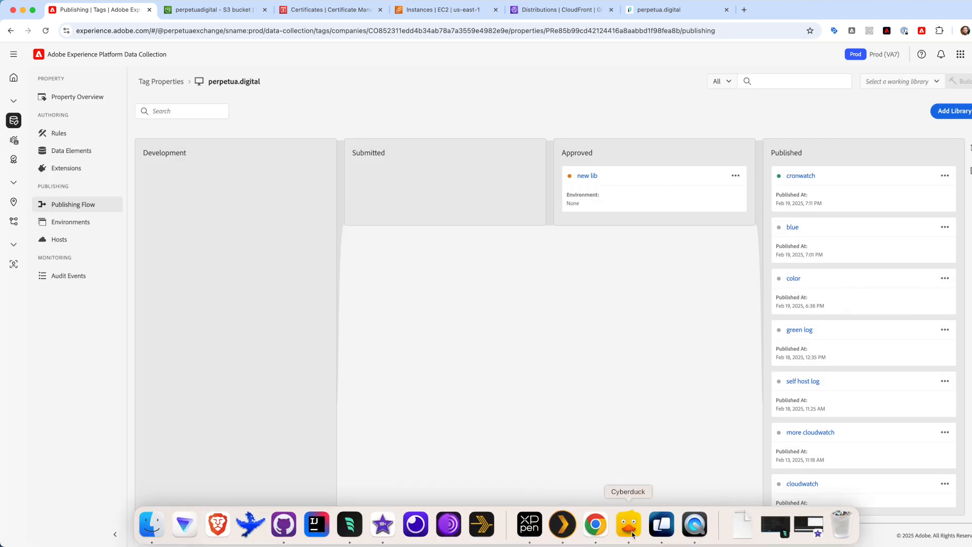
- Refresh Cyberduck's SFTP listing to confirm the new launch library files arrived
left_click(632, 534)
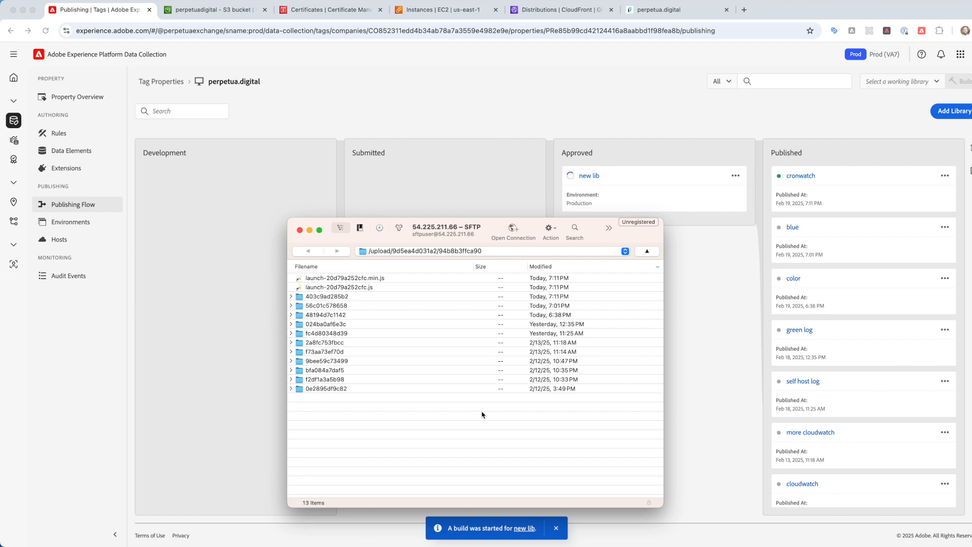
left_click(349, 279)
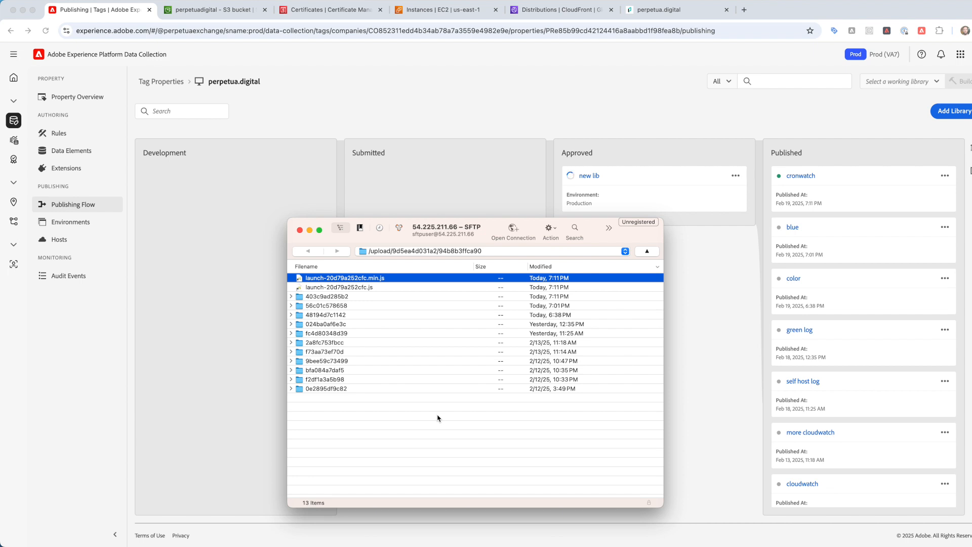
left_click(440, 432)
key("super+r")
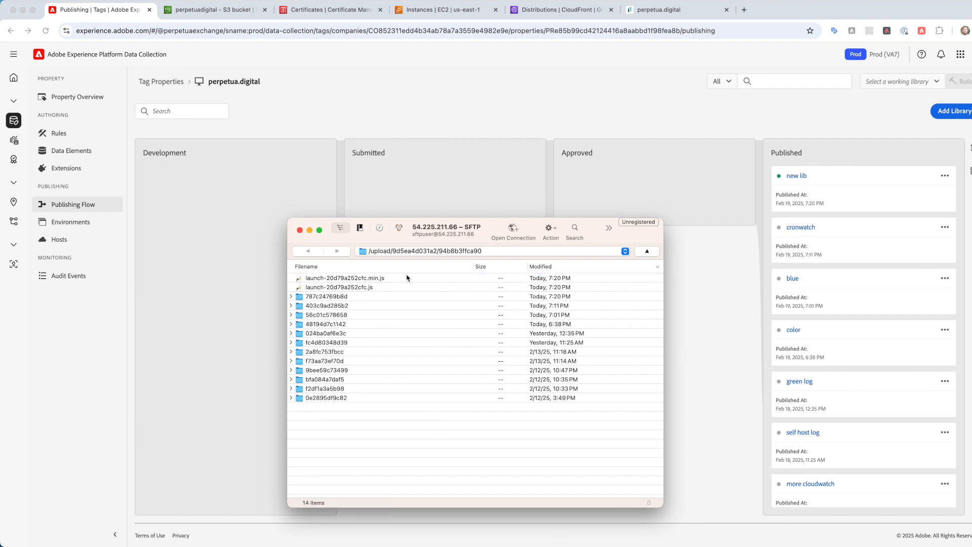
left_click(225, 12)
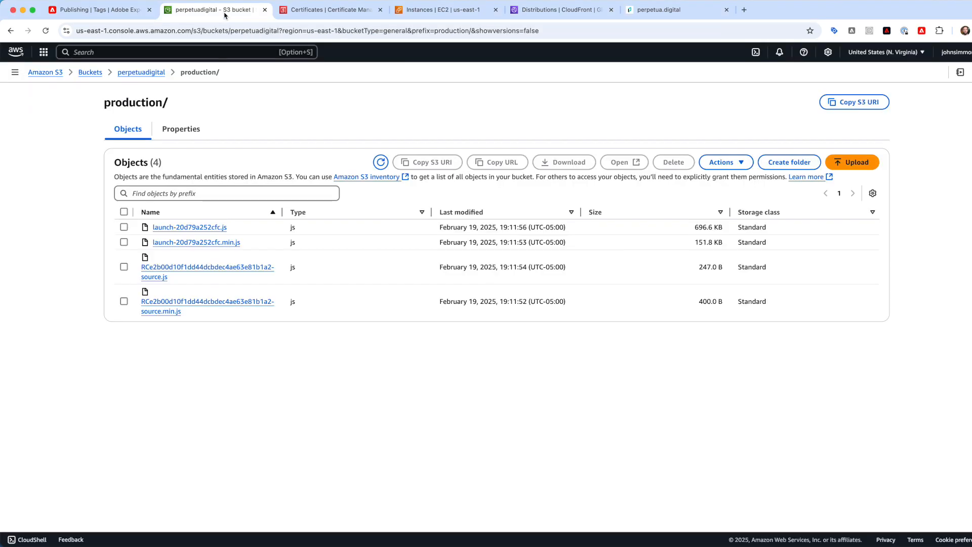
- Refresh the S3 production/ list so the minified launch file shows its 19:20:39 upload time
left_click(380, 162)
key("super+equal")
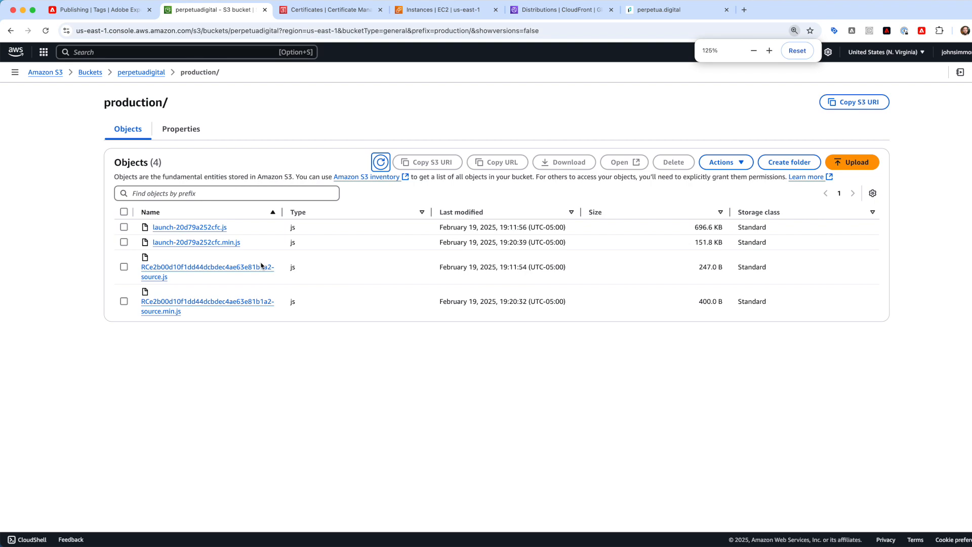
key("super+equal")
key("super+equal")
key("super+equal")
key("super+minus")
key("super+minus")
key("super+equal")
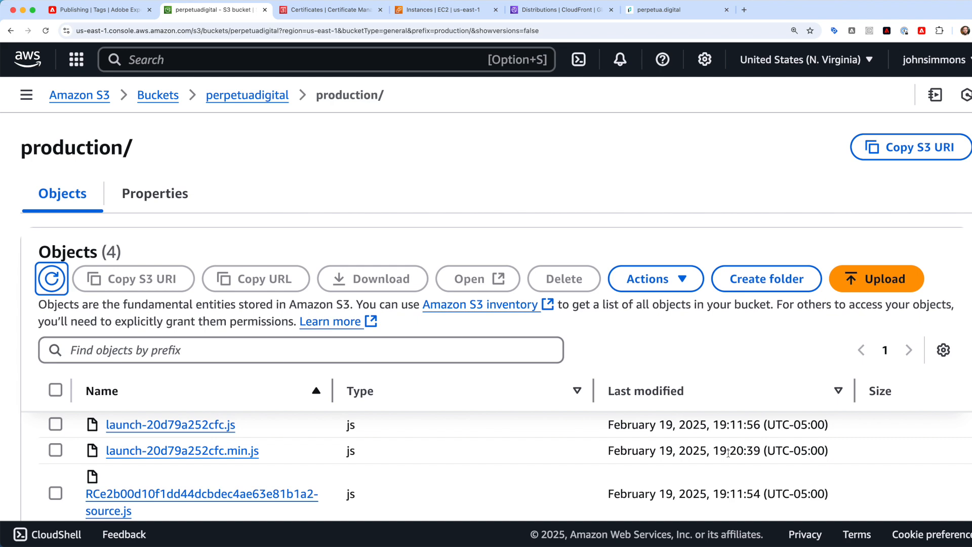
left_click(429, 11)
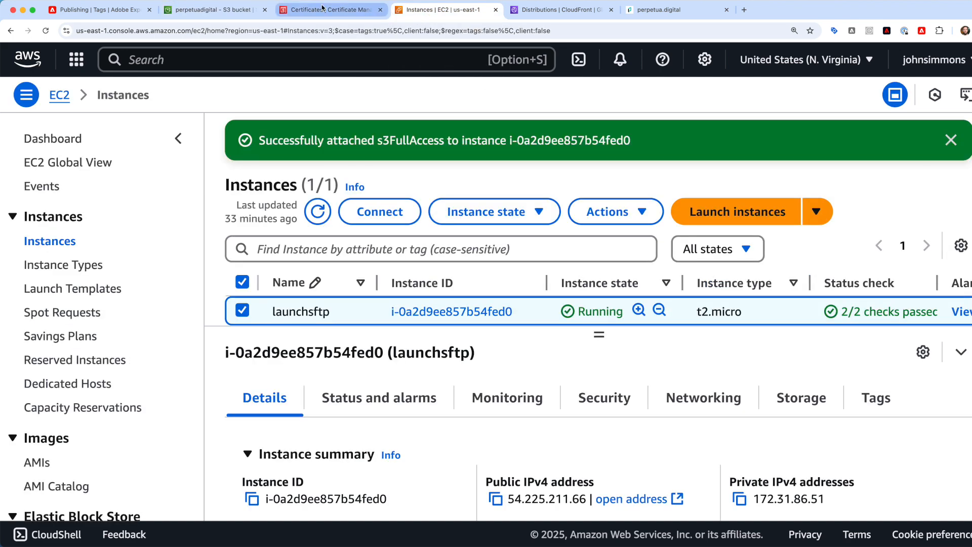
left_click(215, 10)
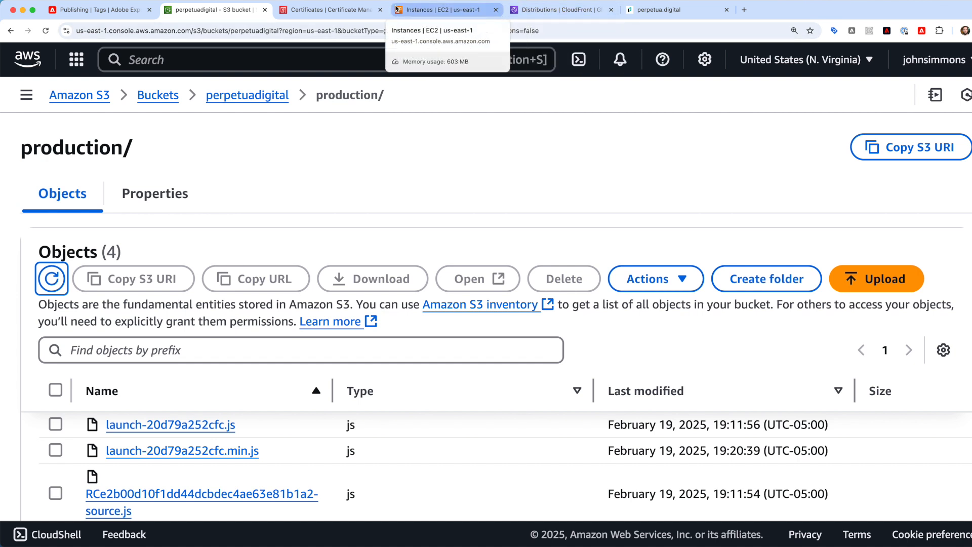
left_click(344, 19)
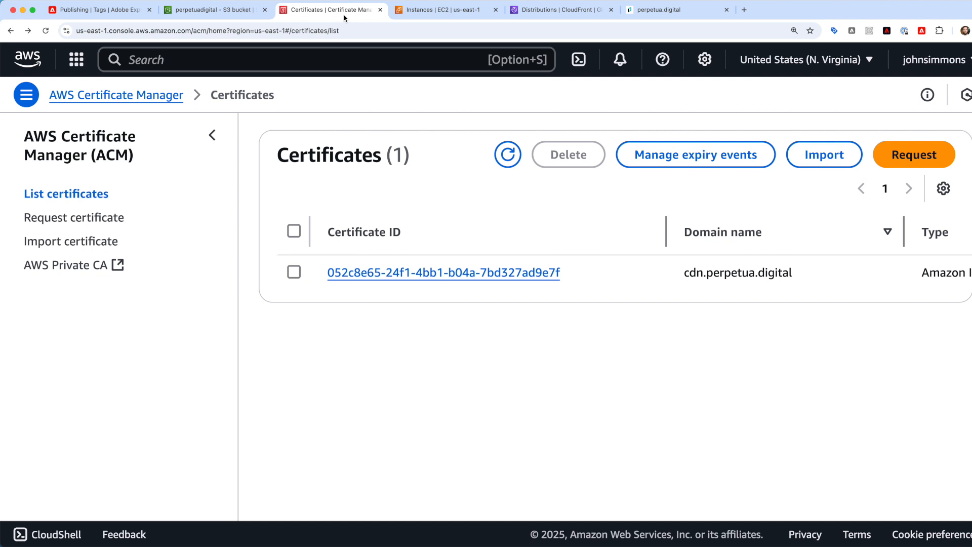
- Start a public certificate request in Certificate Manager, then cancel it
key("super+minus")
key("super+minus")
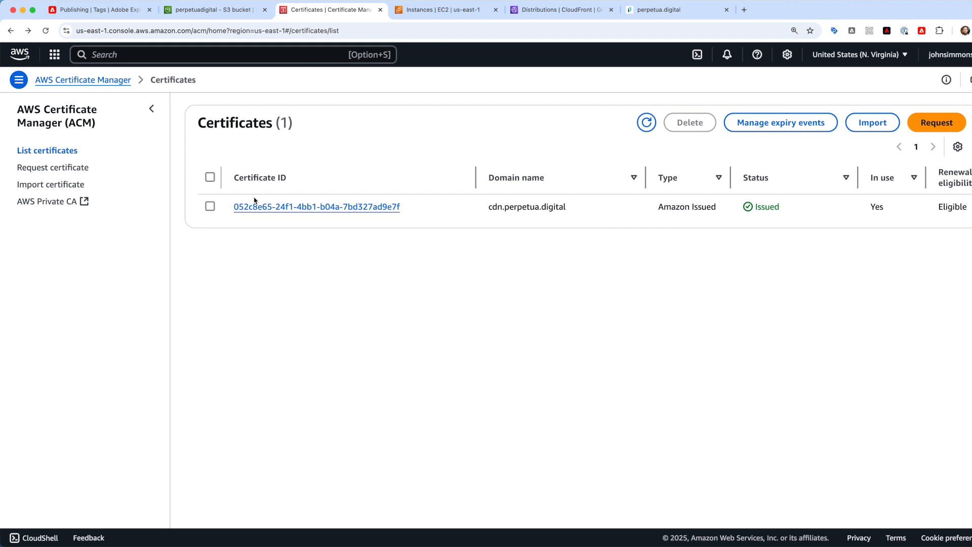
left_click(930, 127)
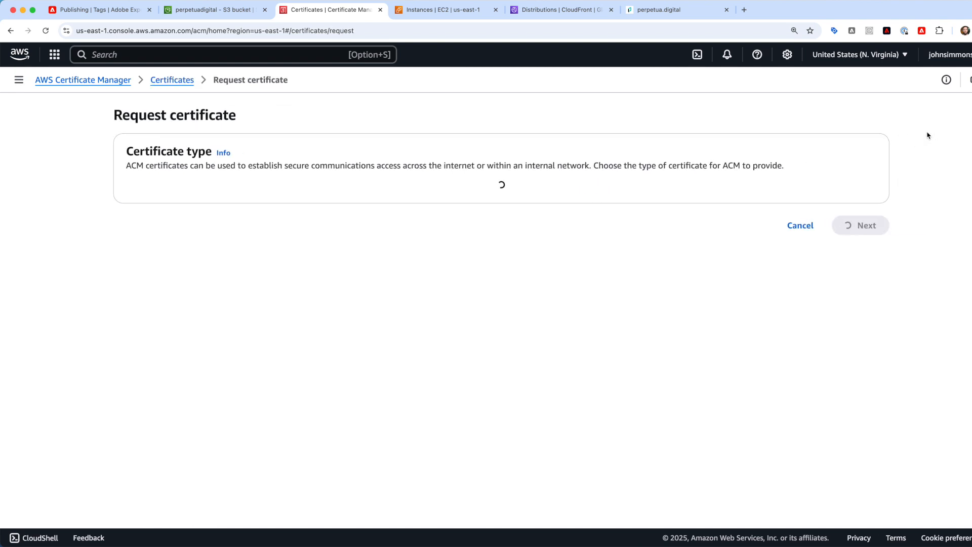
left_click(869, 294)
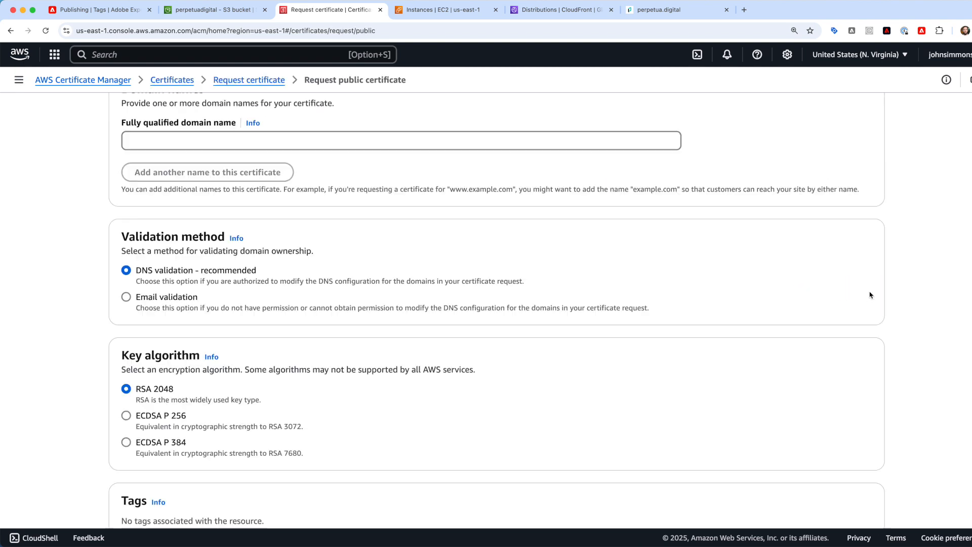
scroll(618, 177, "up", 2)
left_click(465, 198)
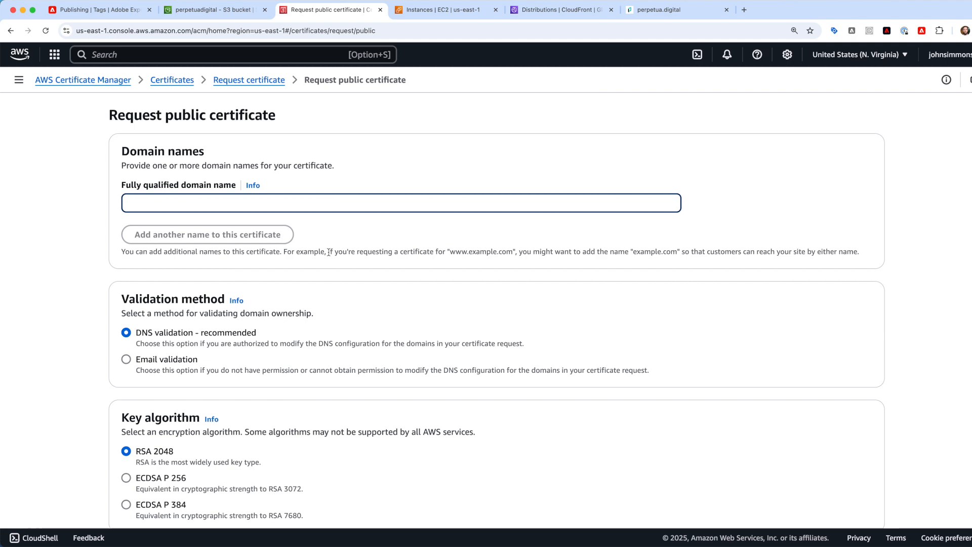
scroll(329, 255, "down", 3)
scroll(329, 256, "up", 3)
scroll(480, 250, "down", 3)
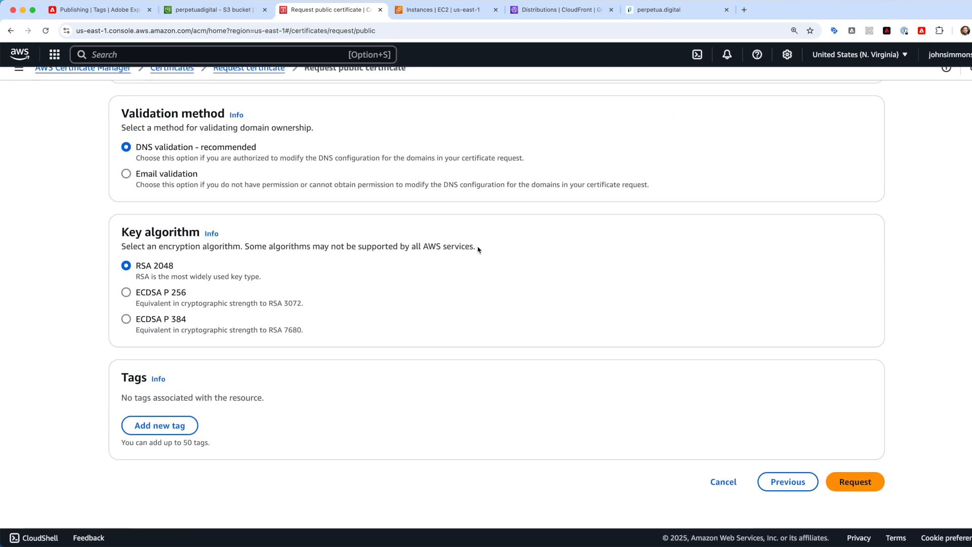
scroll(737, 495, "up", 1)
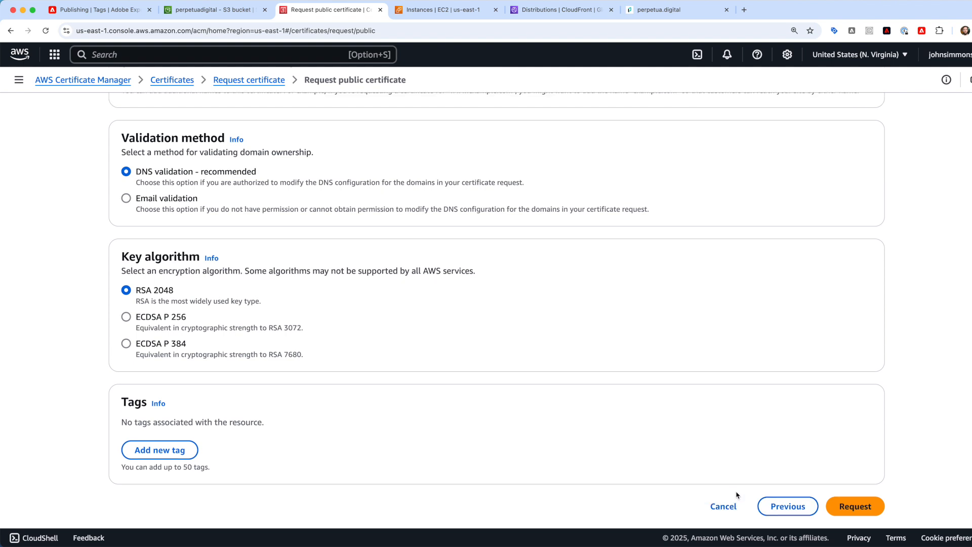
left_click(733, 506)
- Open the issued cdn.perpetua.digital certificate to check its CNAME details
scroll(488, 209, "right", 4)
scroll(488, 210, "left", 4)
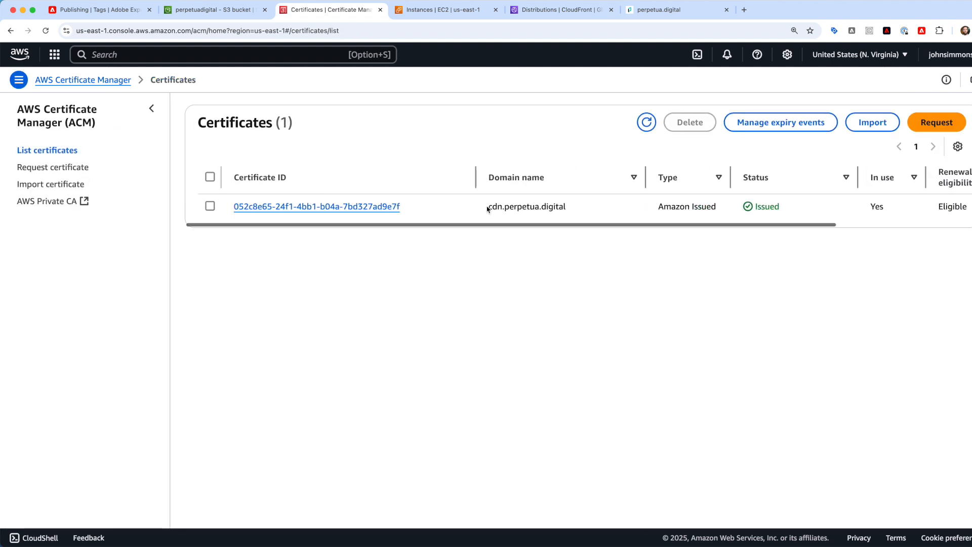
left_click(339, 206)
scroll(441, 324, "down", 5)
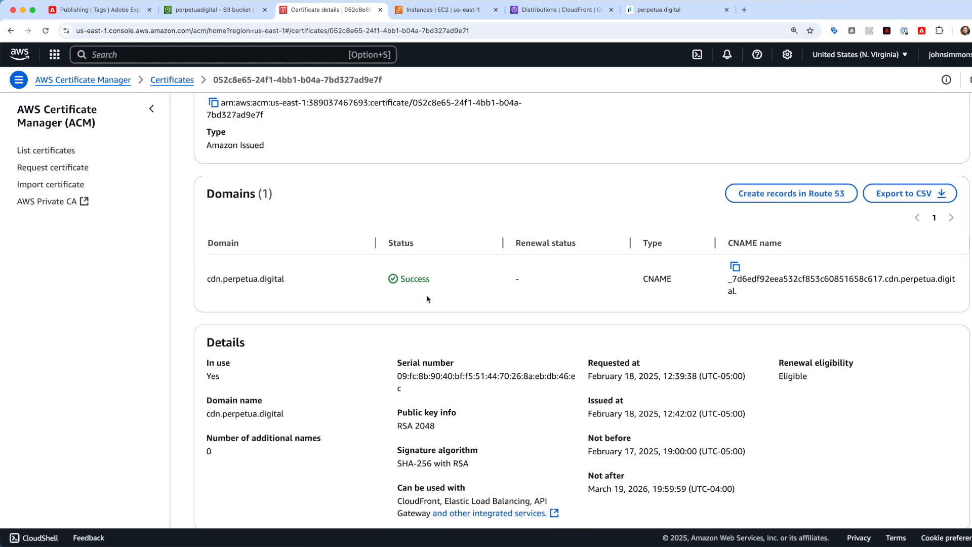
scroll(349, 274, "right", 5)
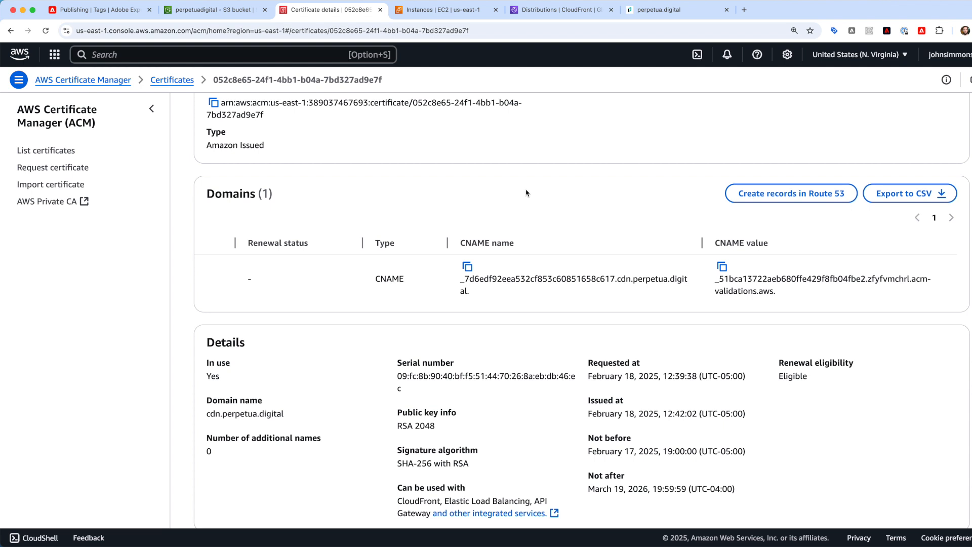
- Switch to CloudFront and bring up the Distributions list
left_click(550, 15)
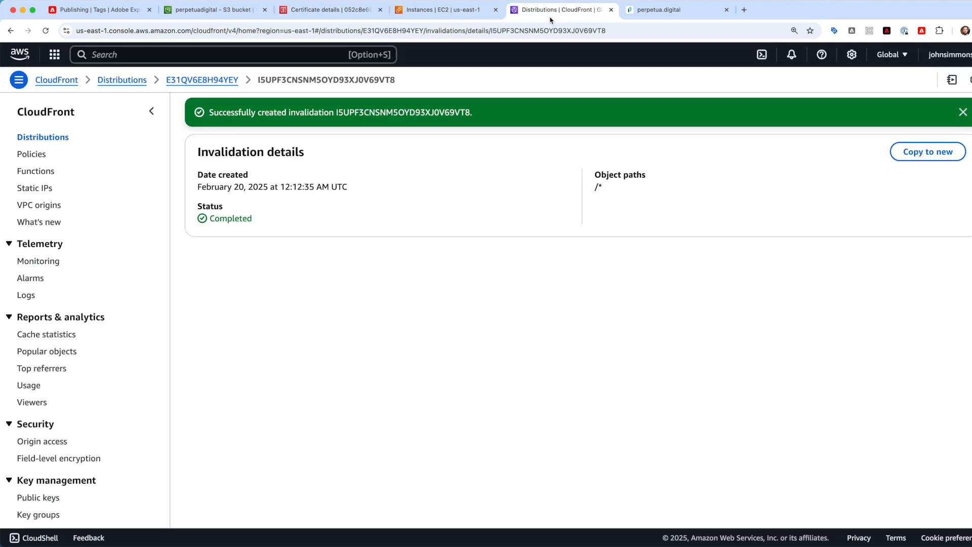
left_click(203, 80)
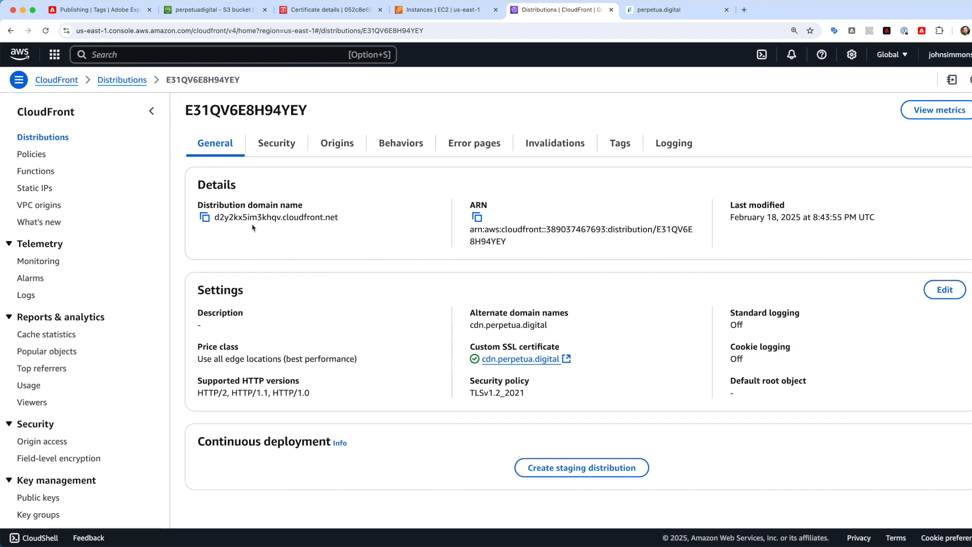
left_click(115, 82)
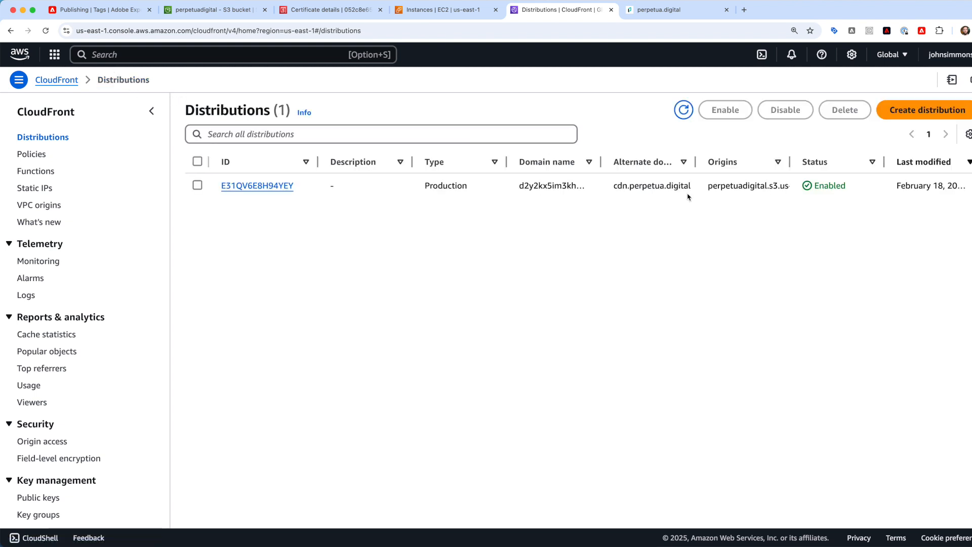
- Start a new distribution with perpetuadigital.s3.amazonaws.com as origin, then view the bucket's production folder
left_click(921, 116)
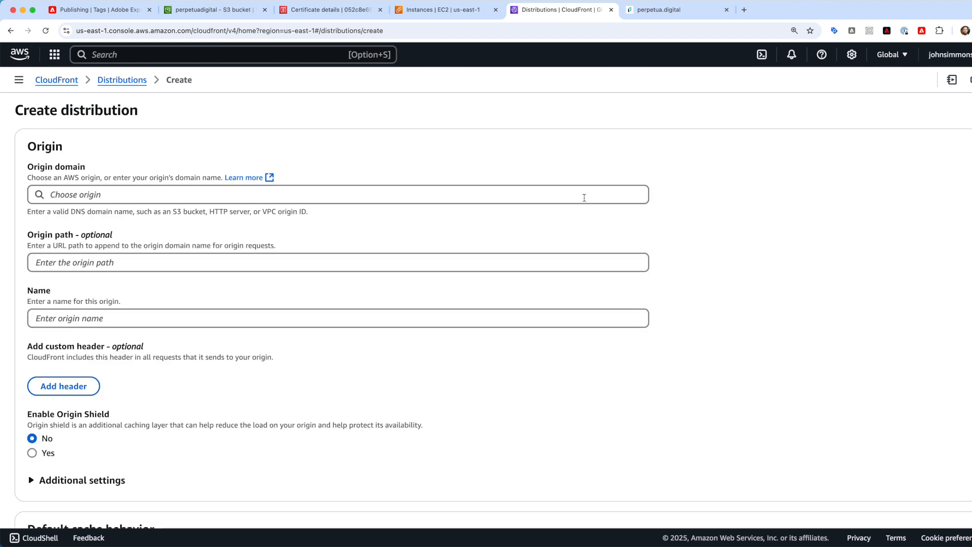
left_click(420, 195)
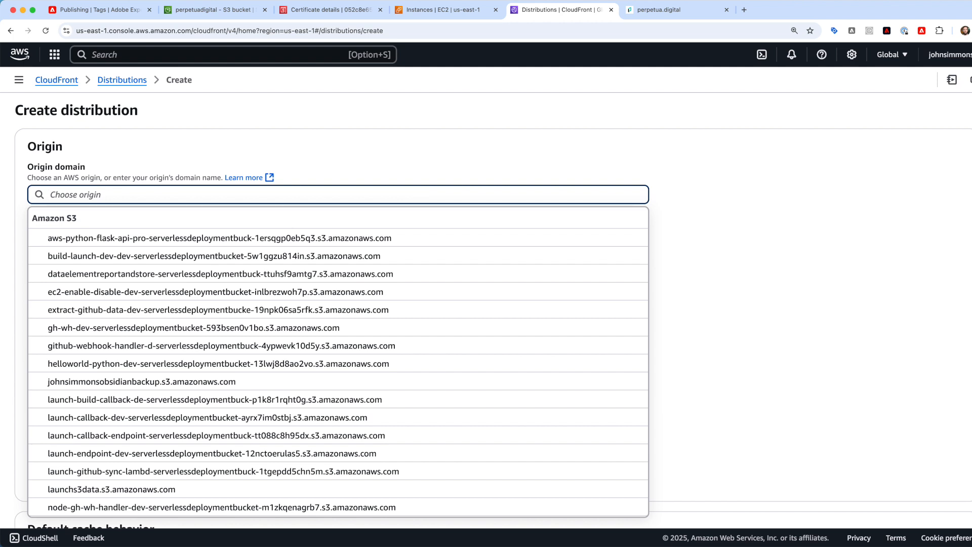
type("per")
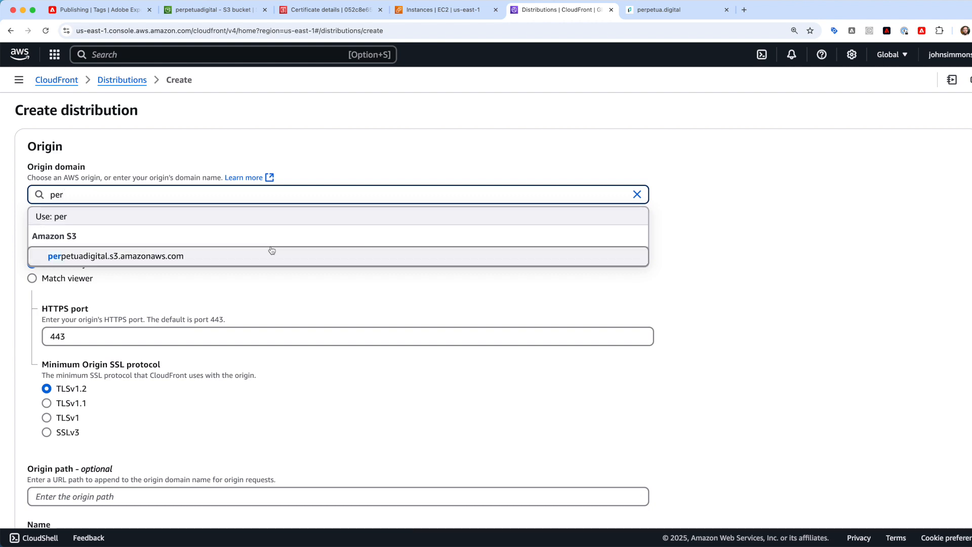
left_click(236, 254)
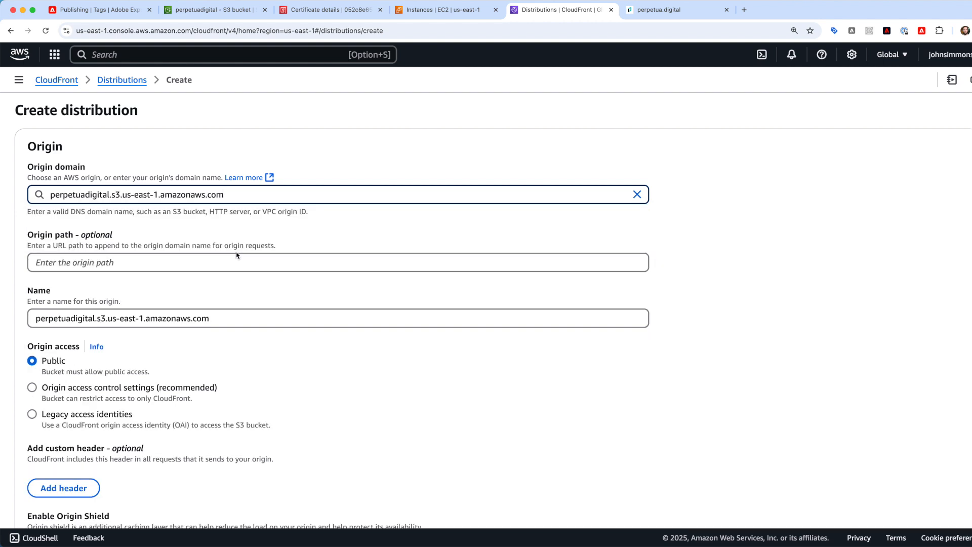
left_click(215, 9)
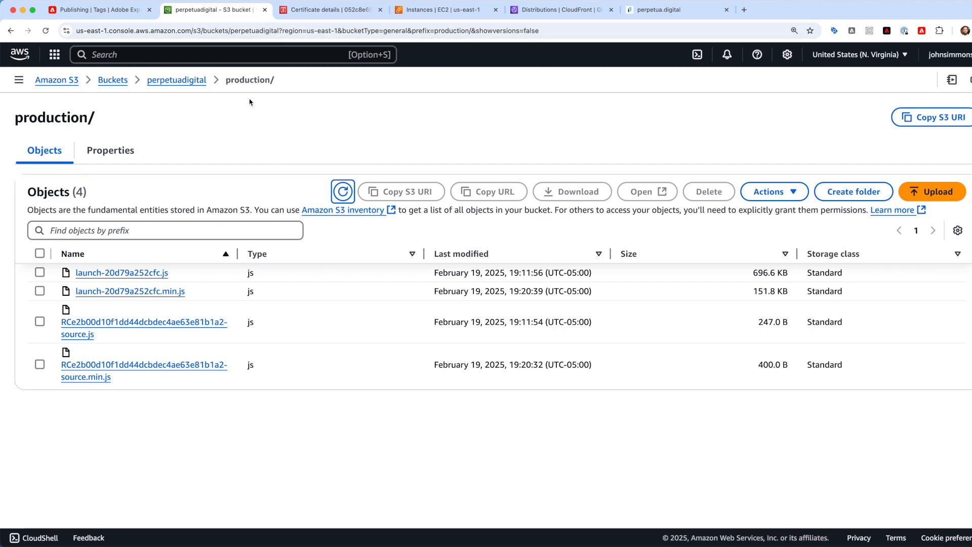
- Enter 'production' as the new distribution's origin path
left_click(557, 9)
left_click(336, 124)
left_click(152, 257)
type("production")
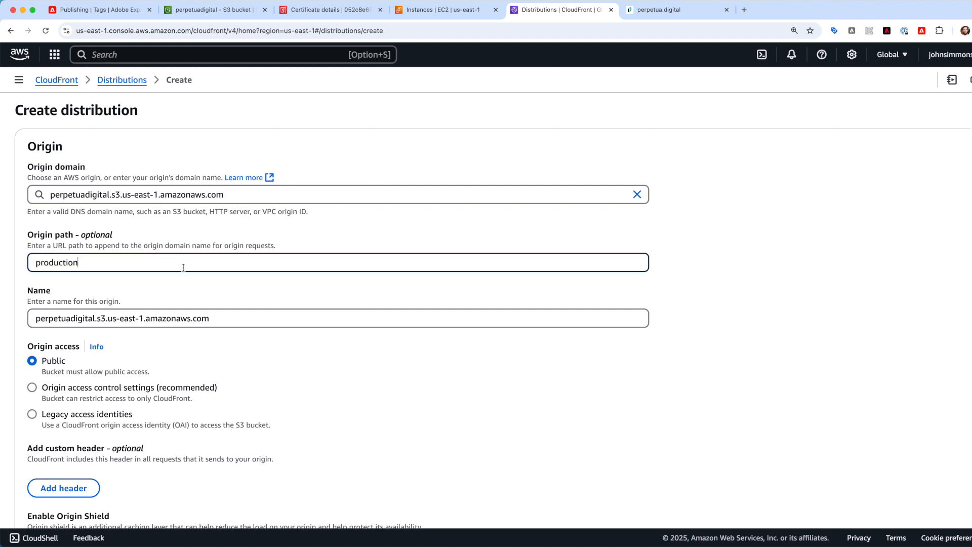
key("Tab")
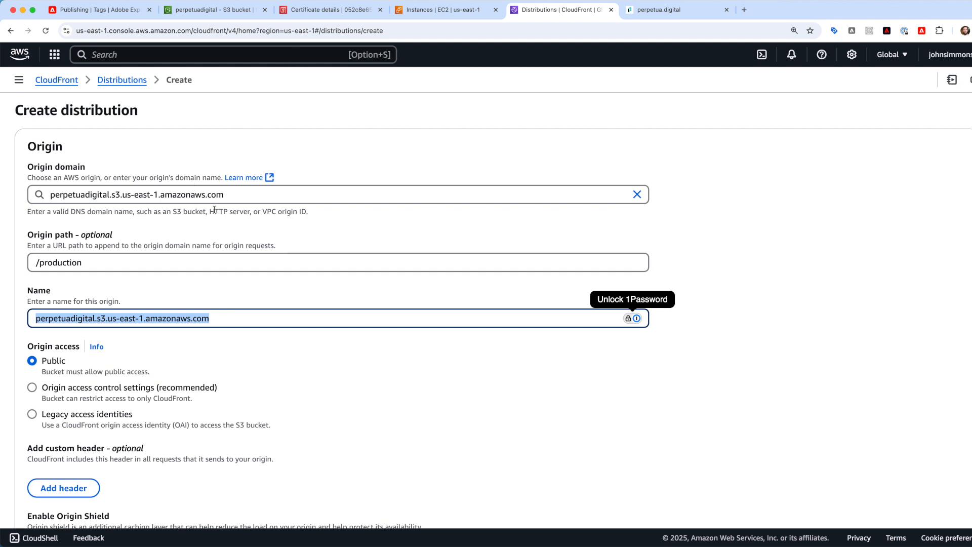
scroll(214, 213, "down", 5)
scroll(215, 213, "up", 2)
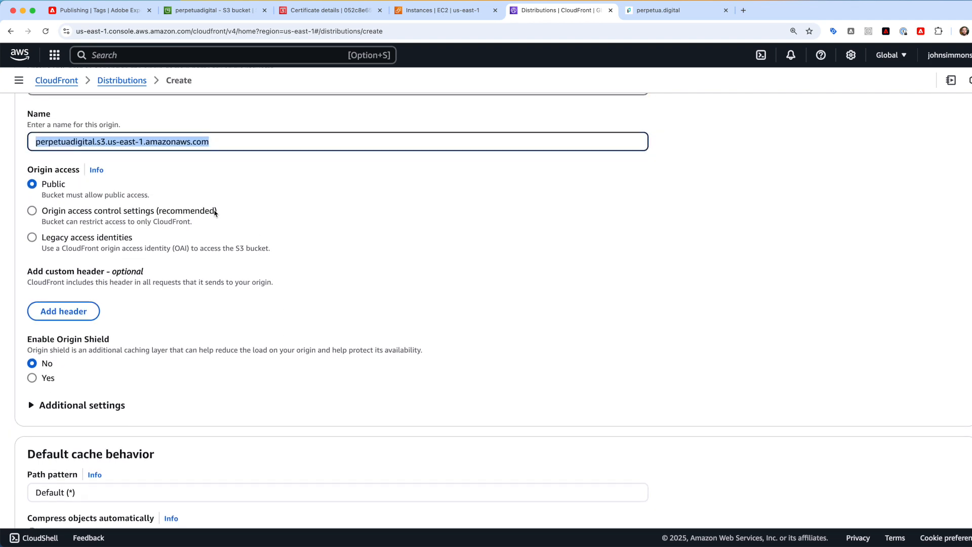
scroll(215, 214, "down", 4)
scroll(215, 213, "down", 2)
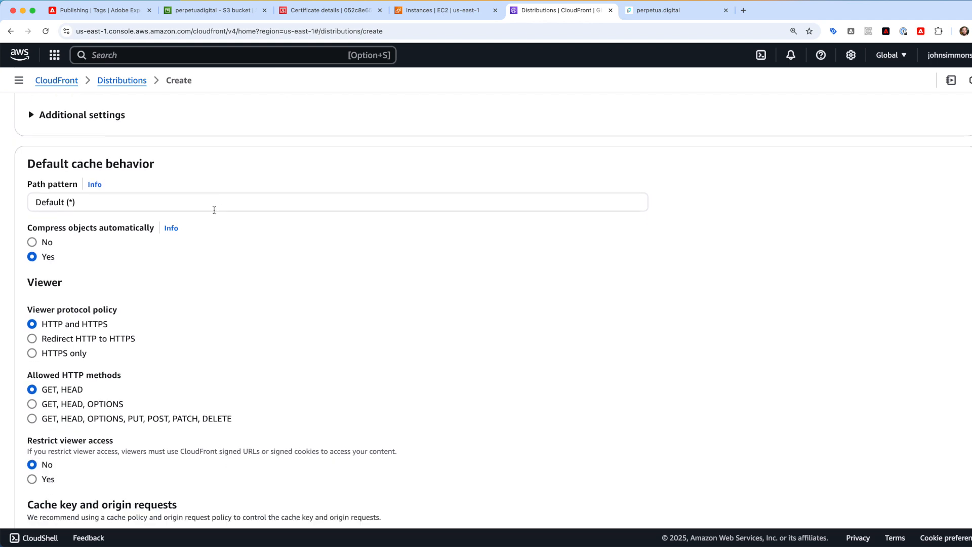
scroll(214, 210, "down", 4)
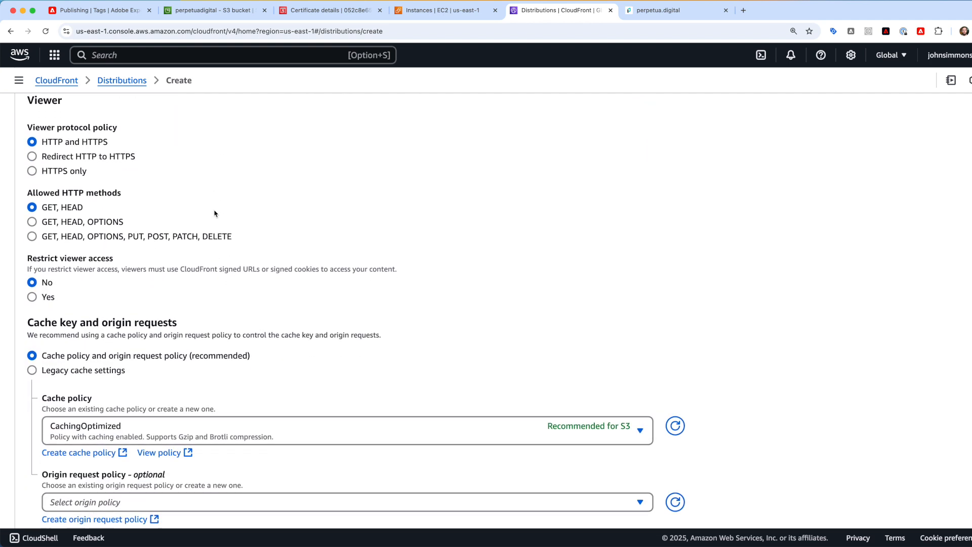
scroll(214, 213, "down", 2)
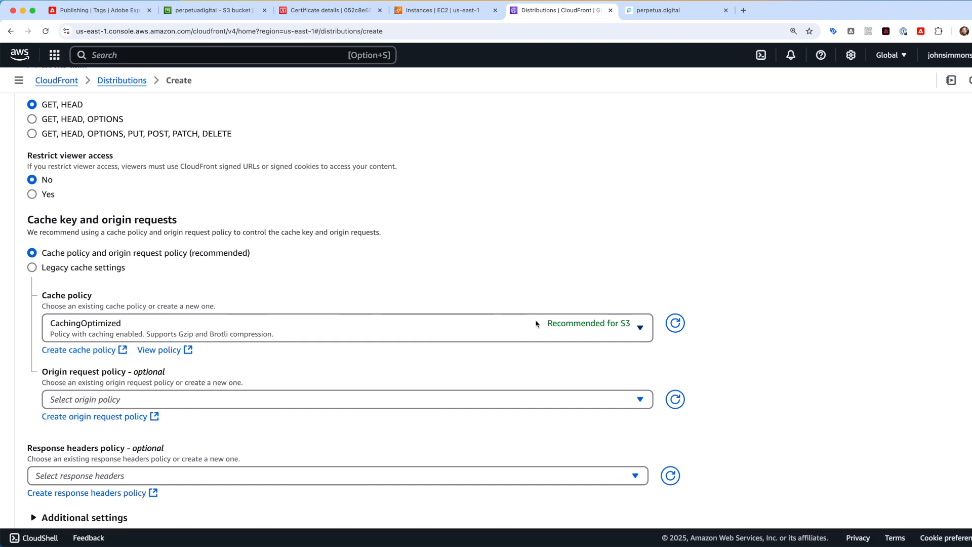
scroll(469, 243, "down", 1)
scroll(469, 243, "down", 4)
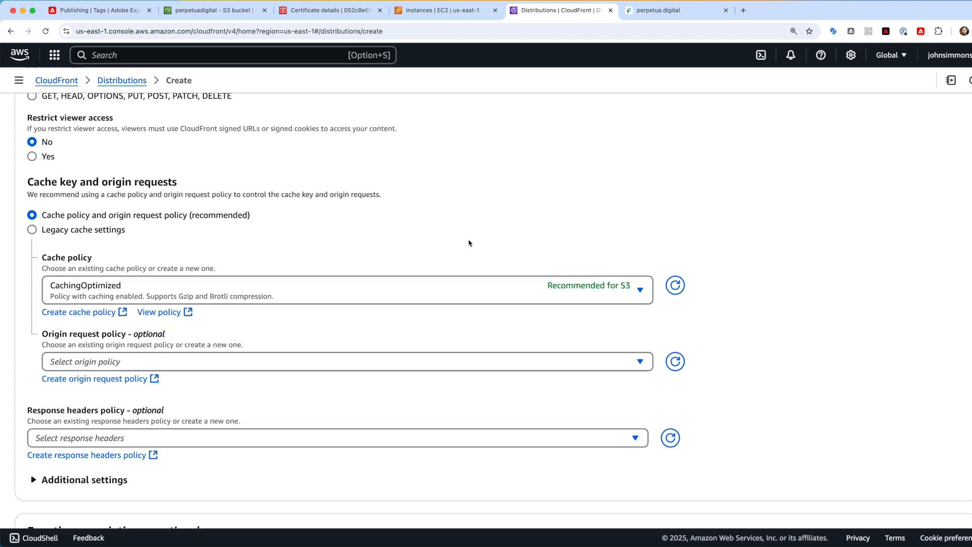
scroll(469, 243, "down", 13)
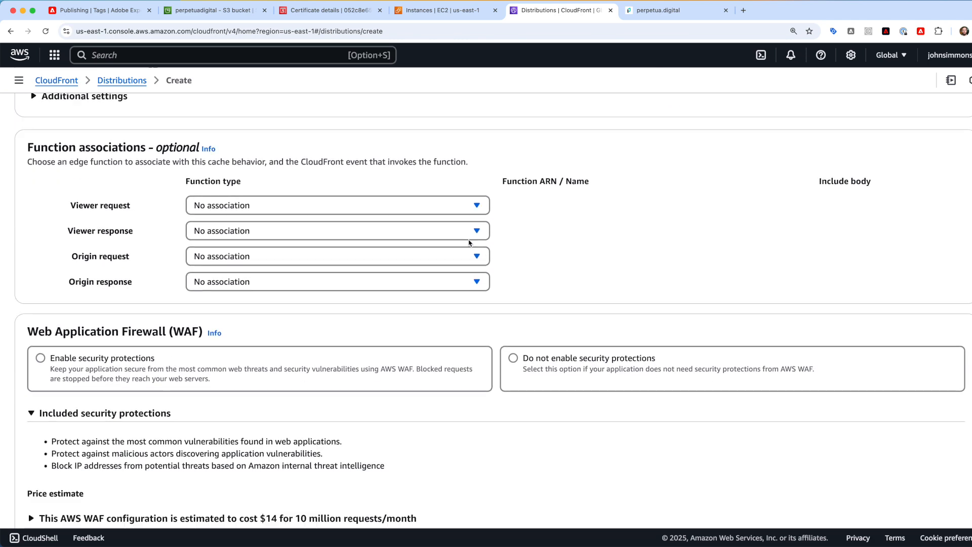
scroll(468, 243, "down", 2)
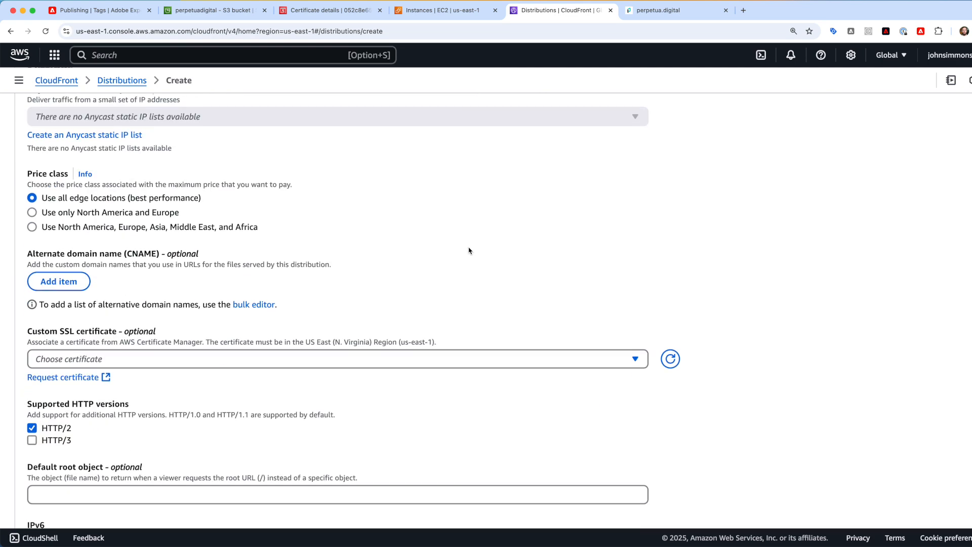
scroll(484, 244, "down", 1)
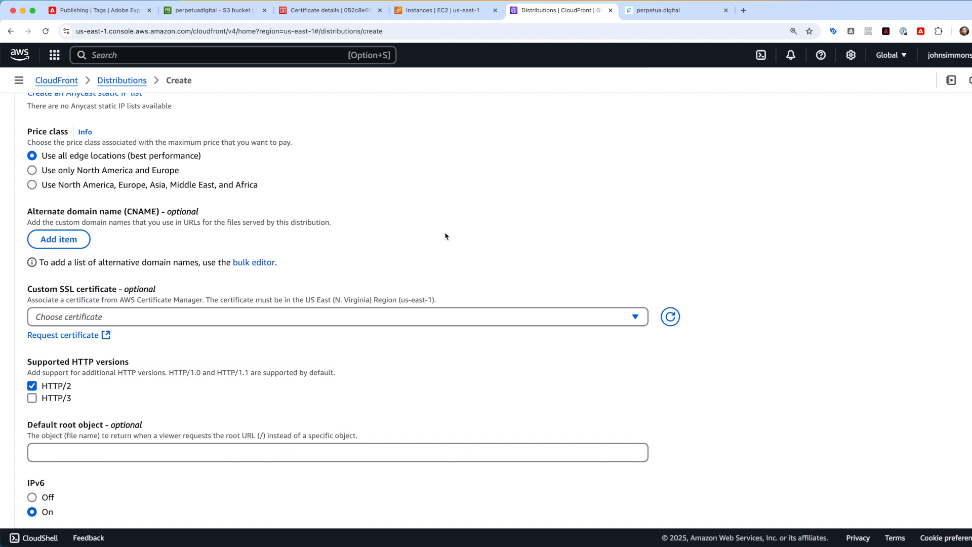
- Attach the cdn.perpetua.digital certificate, then enter and clear a cdn.perpetua.digital alternate domain name
left_click(506, 317)
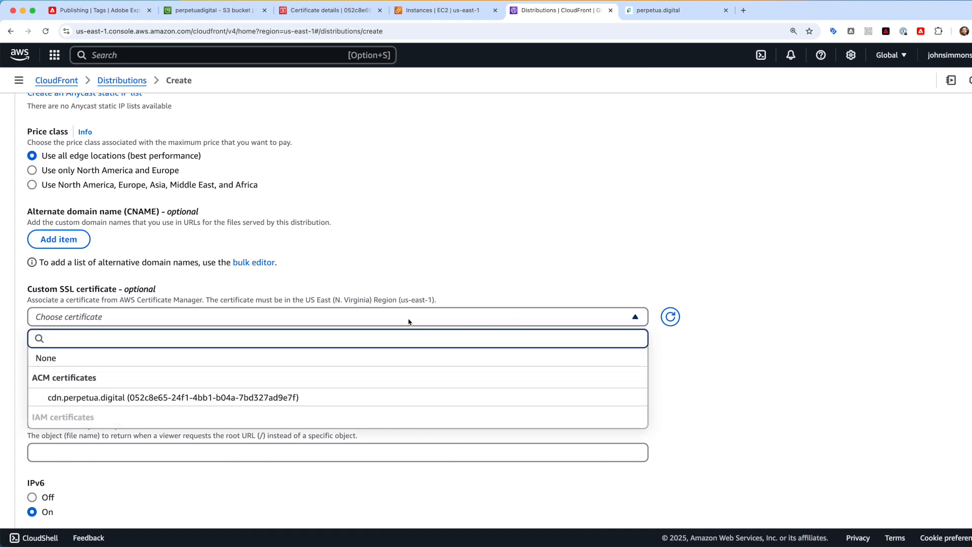
left_click(268, 398)
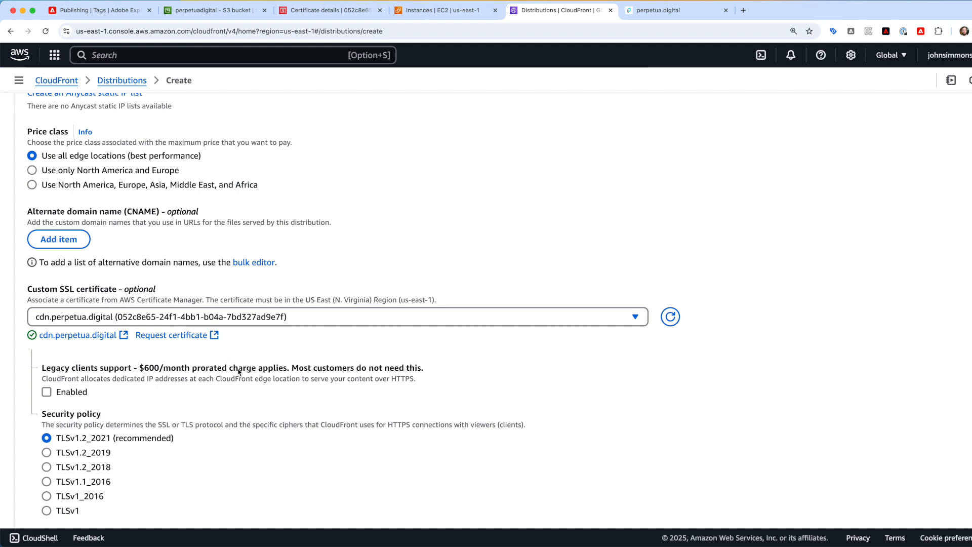
left_click(85, 241)
type("cdn/")
type(".perpetuia")
key("BackSpace")
key("BackSpace")
type("a.digital")
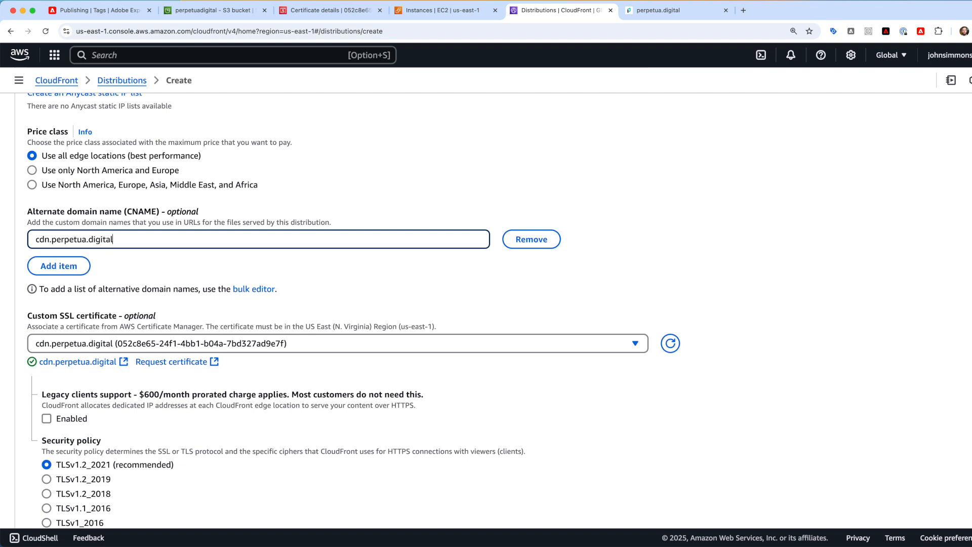
key("super+a")
key("BackSpace")
- Cancel the new distribution draft from the bottom of the form
scroll(667, 256, "down", 10)
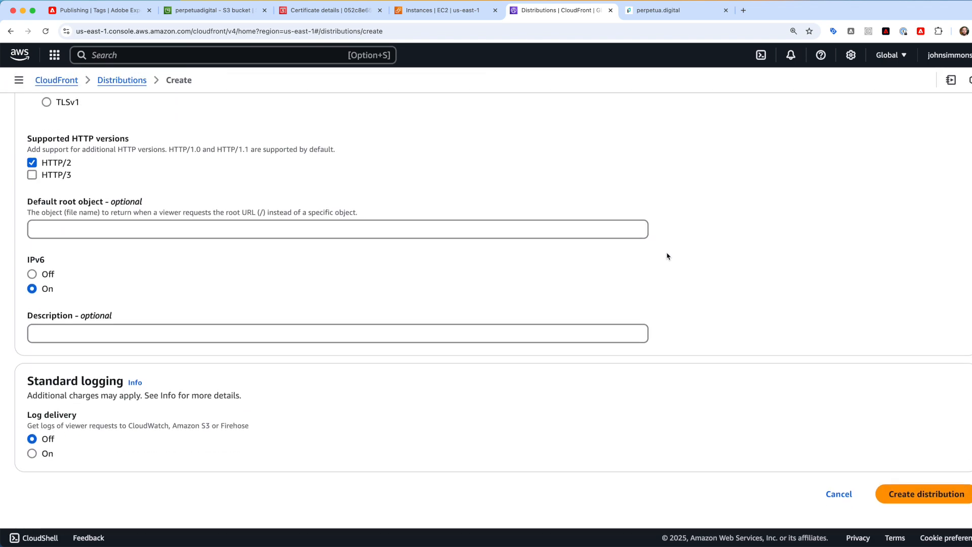
scroll(667, 410, "up", 5)
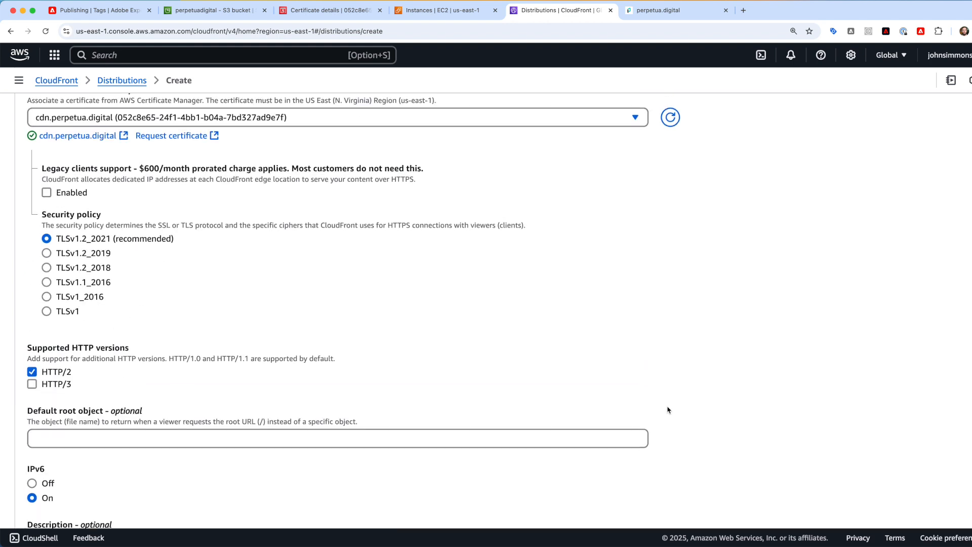
scroll(668, 410, "up", 2)
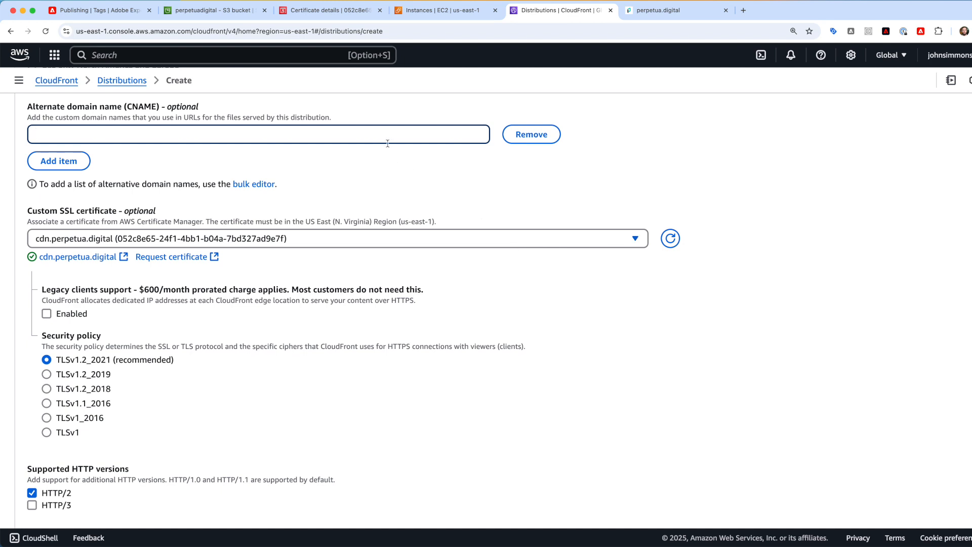
scroll(712, 434, "down", 6)
left_click(840, 495)
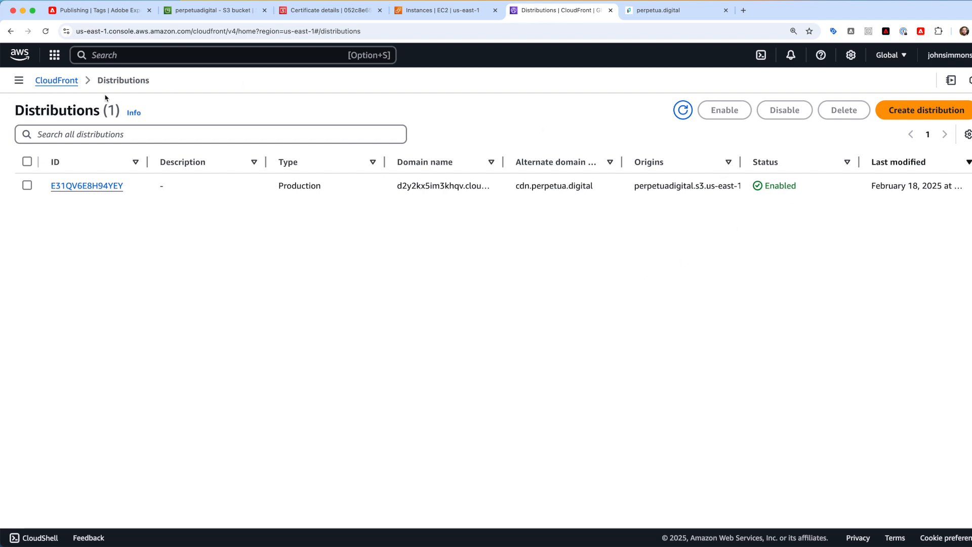
- Copy distribution E31QV6E8H94YEY's domain d2y2kx5im3khqv.cloudfront.net and open a blank browser tab
left_click(86, 185)
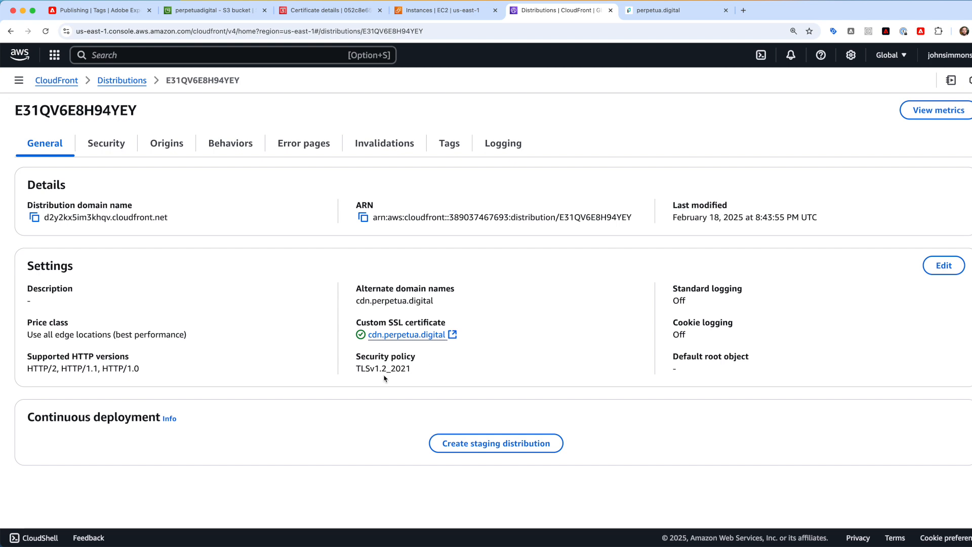
left_click_drag(180, 219, 45, 219)
key("super+c")
key("XF86AudioLowerVolume")
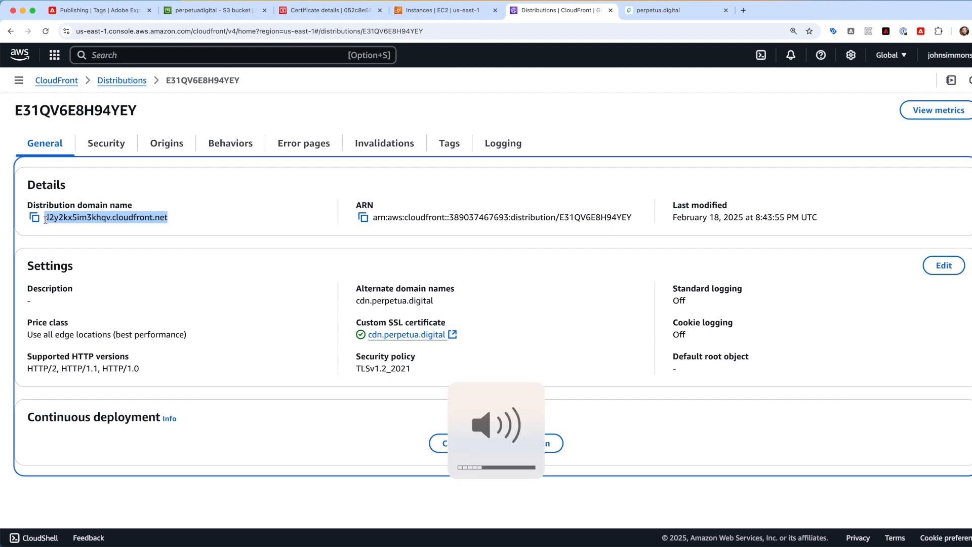
key("XF86AudioRaiseVolume")
left_click(327, 211)
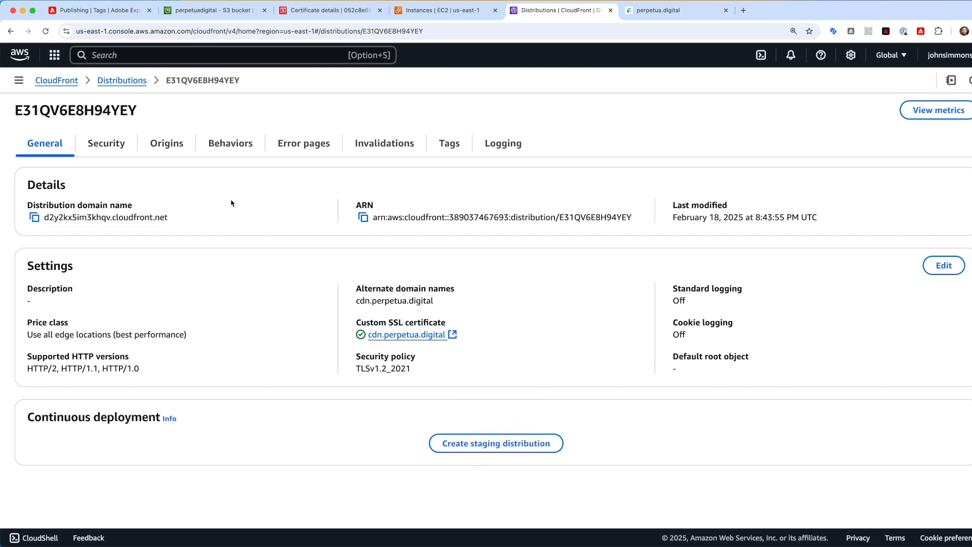
left_click_drag(173, 222, 43, 221)
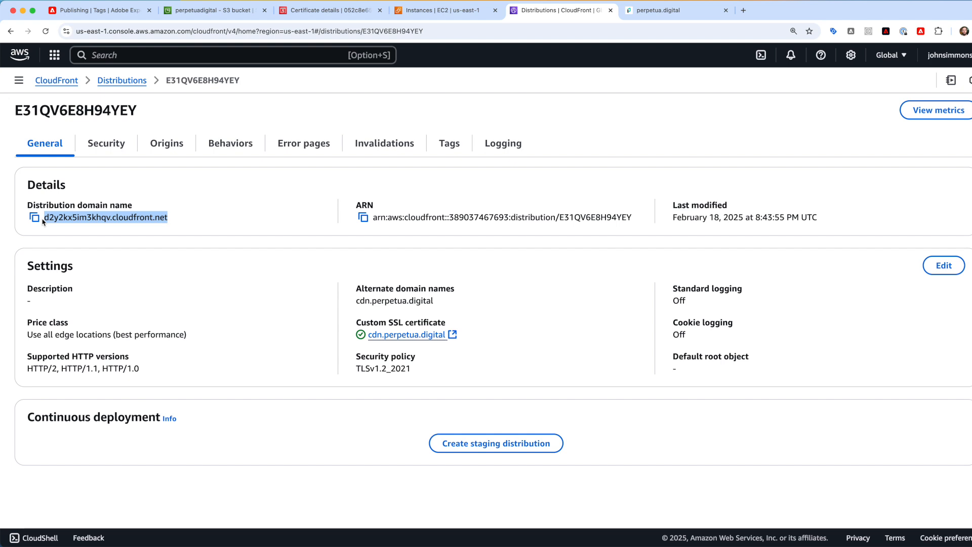
double_click(89, 217)
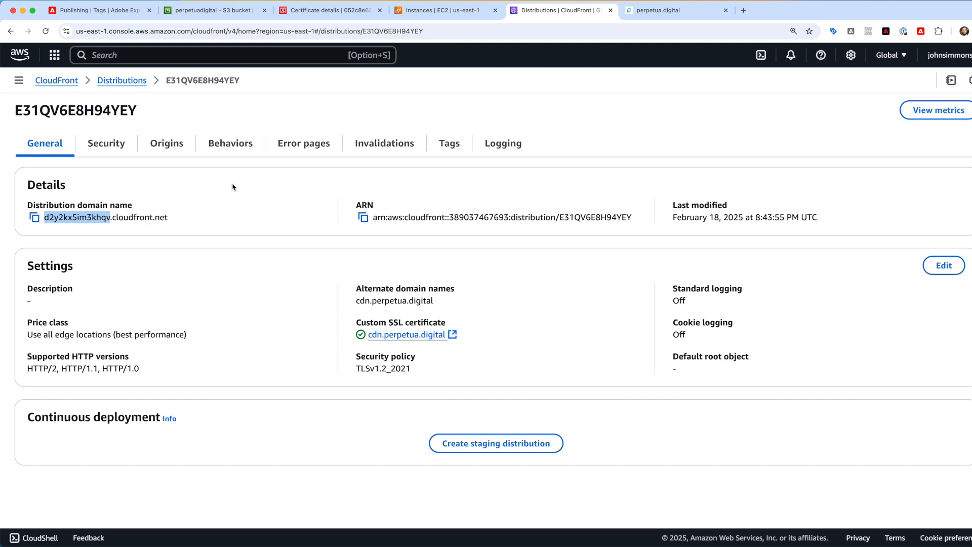
left_click_drag(177, 217, 46, 218)
key("super+c")
key("super+t")
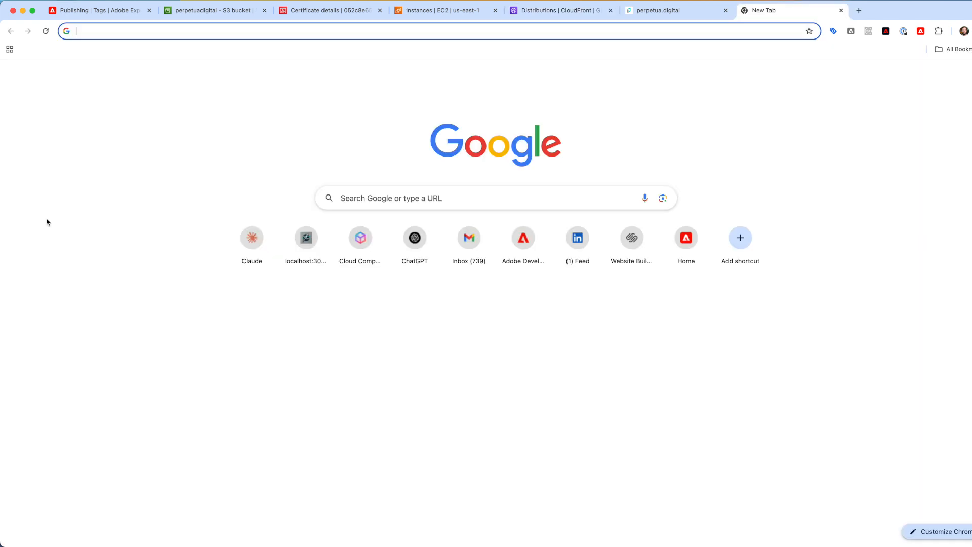
- Load launch-20d79a252cfc.min.js from CloudFront, then swap the host to cdn.perpetua.digital and reload it
key("super+v")
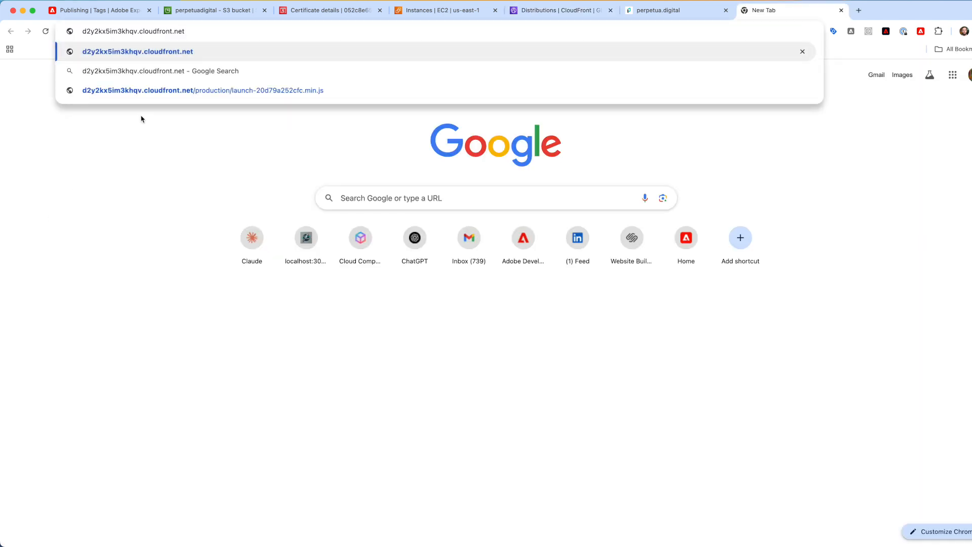
left_click(175, 90)
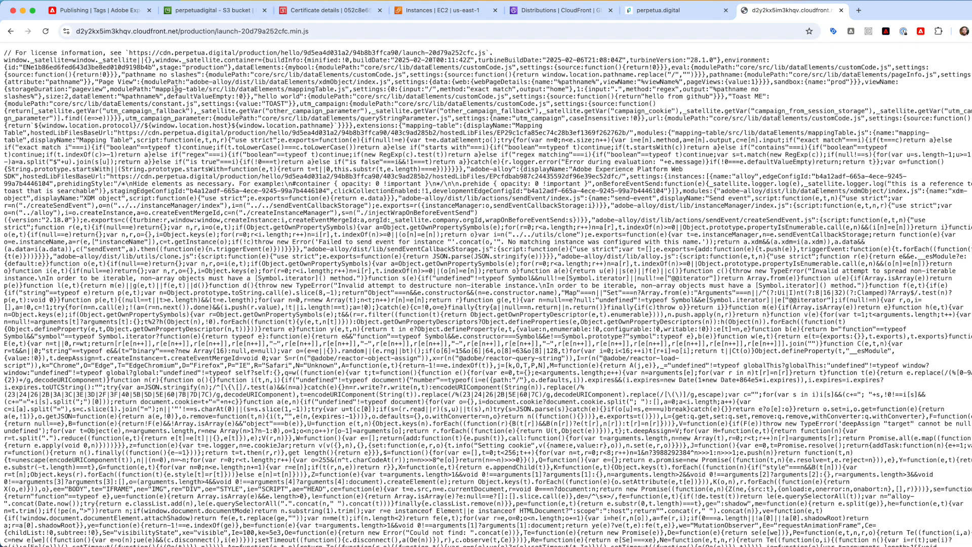
left_click(180, 30)
left_click(180, 31)
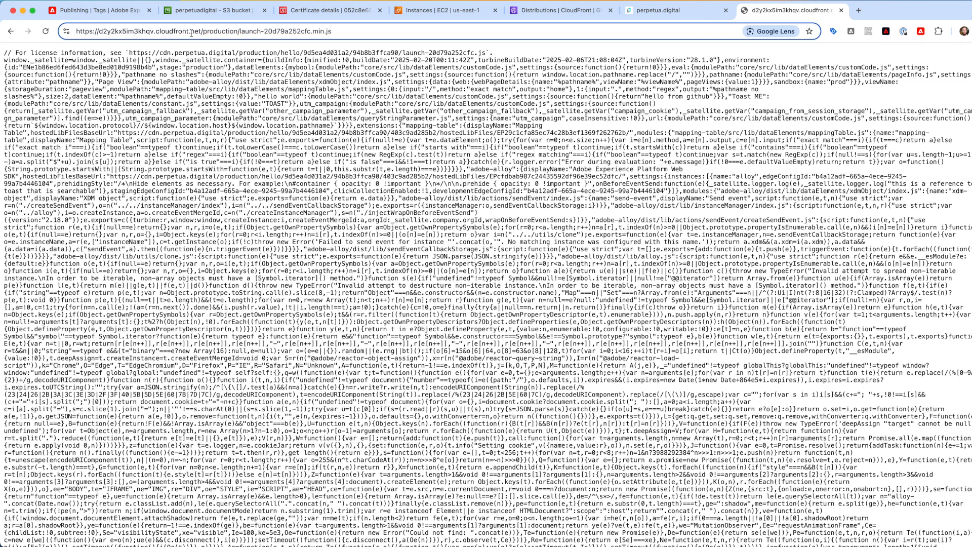
left_click_drag(201, 31, 102, 38)
type("cdm.")
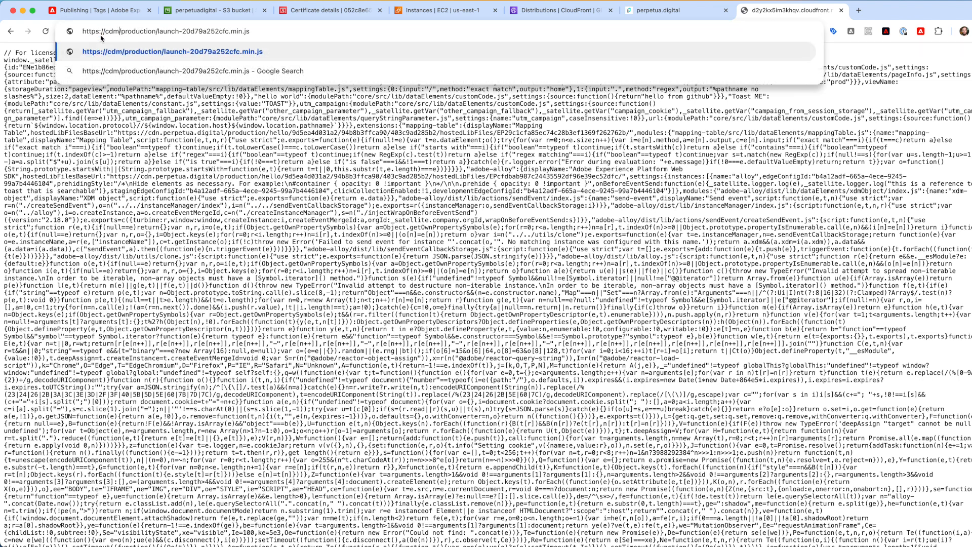
key("BackSpace")
key("BackSpace")
type("n.perpetua.di")
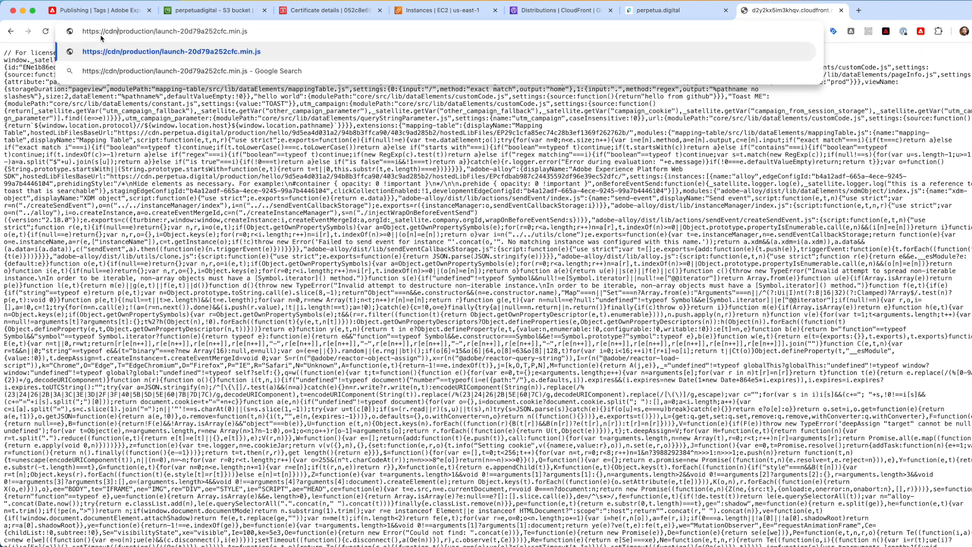
type("gital")
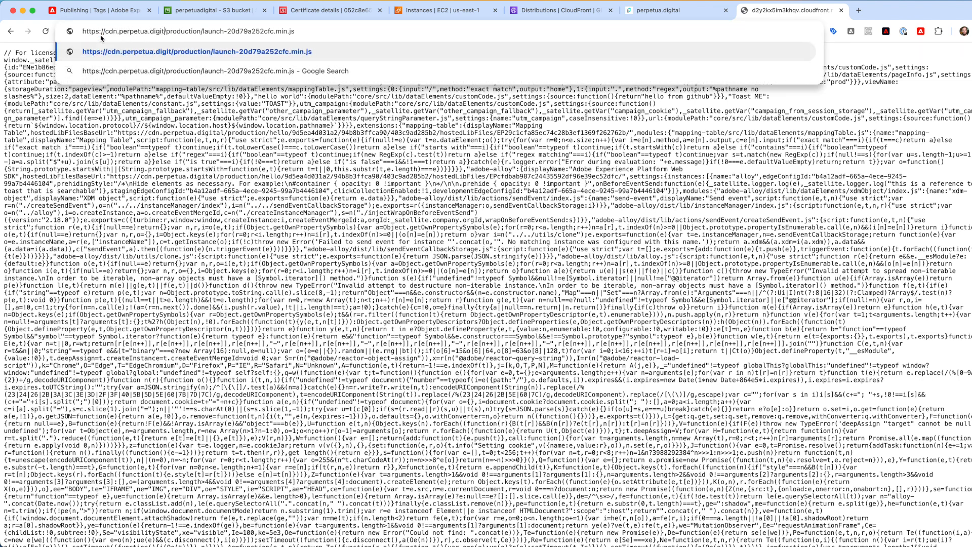
key("Return")
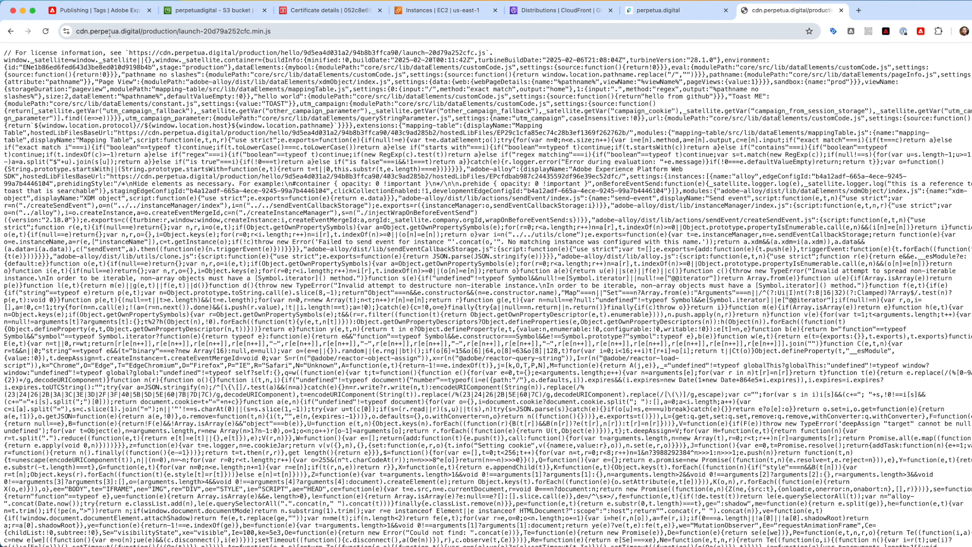
- Confirm the console's 'Hello from a self hosted launch instance' message, then open the Page View rule
left_click(658, 11)
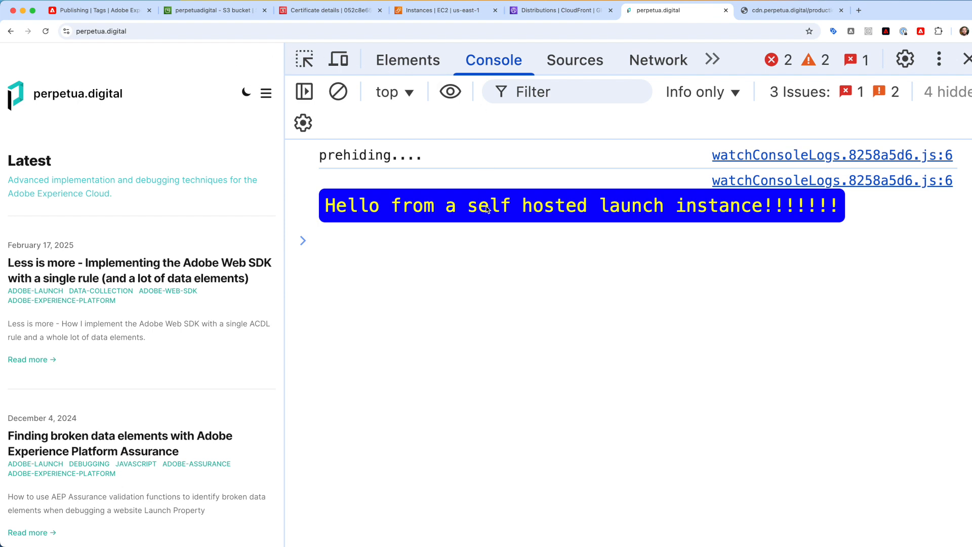
double_click(694, 209)
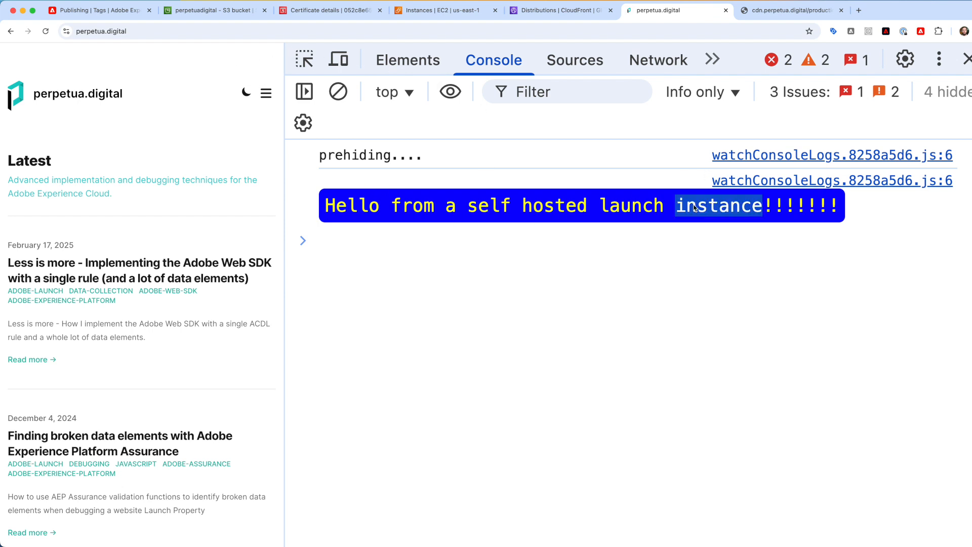
left_click(113, 15)
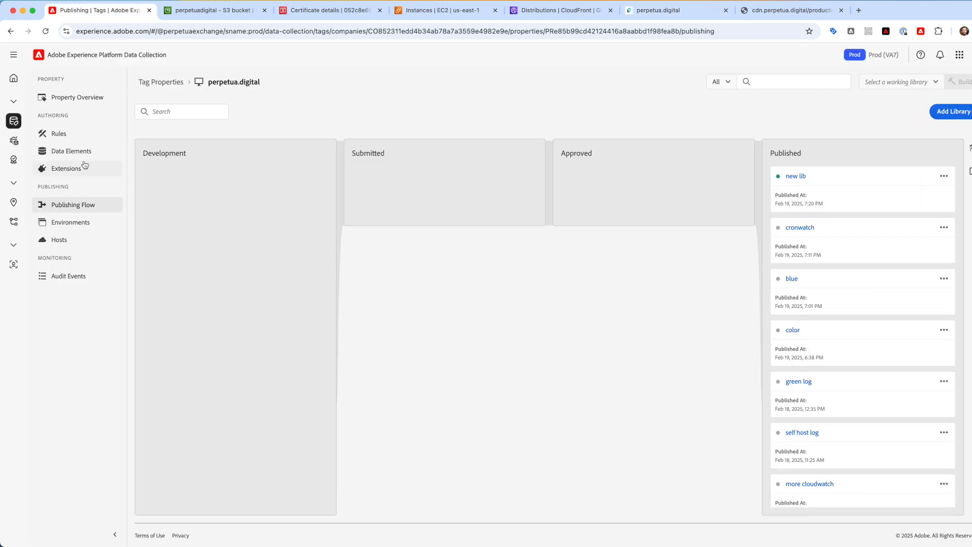
left_click(59, 134)
left_click(170, 193)
- View the Page View rule's Core - Custom Code console.log in the editor, then return to perpetua.digital
left_click(380, 377)
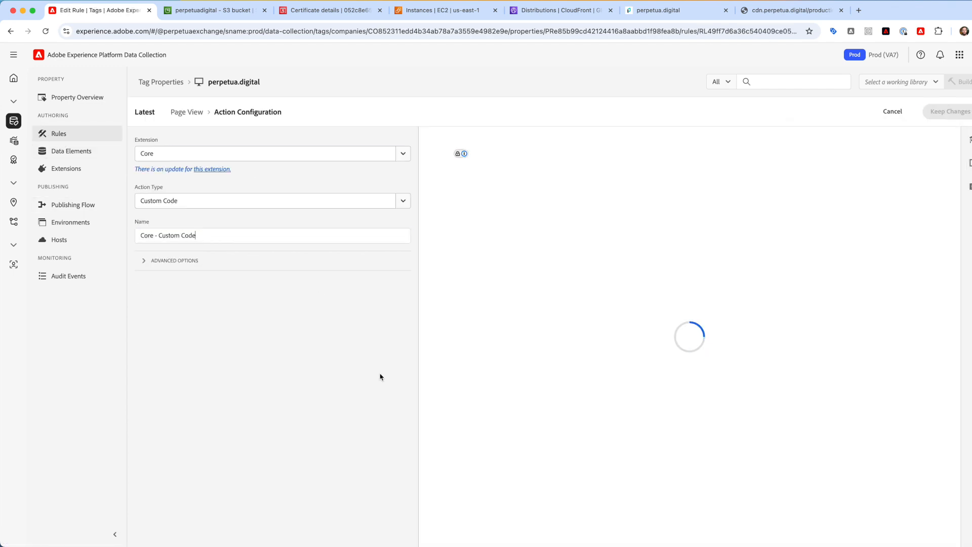
left_click(458, 220)
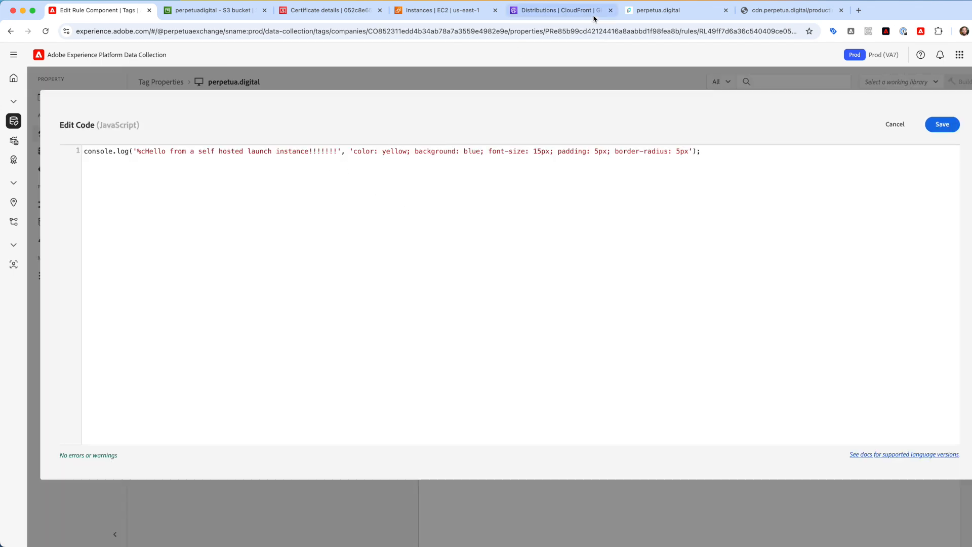
left_click(649, 11)
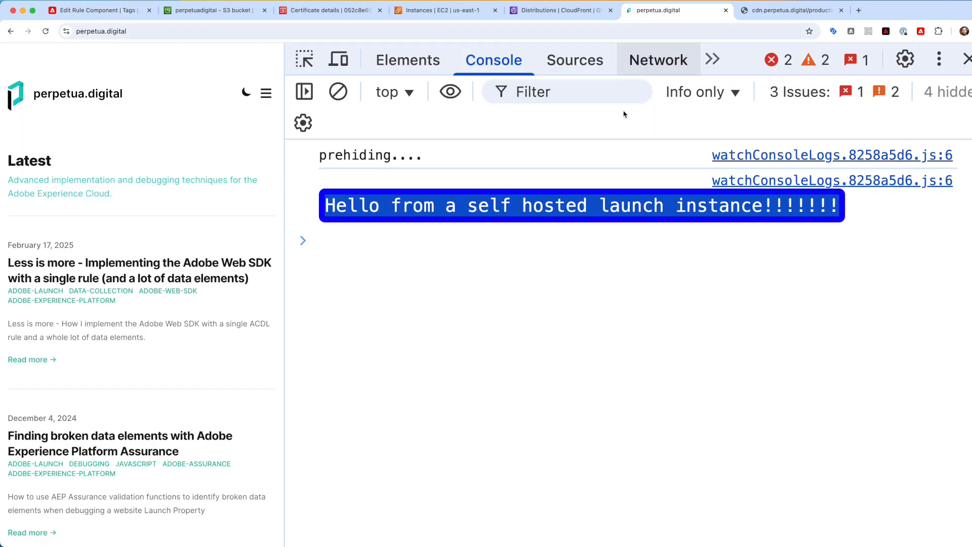
- Run _satellite in the console and inspect its properties, then open the Network log
left_click(586, 298)
type("_sa")
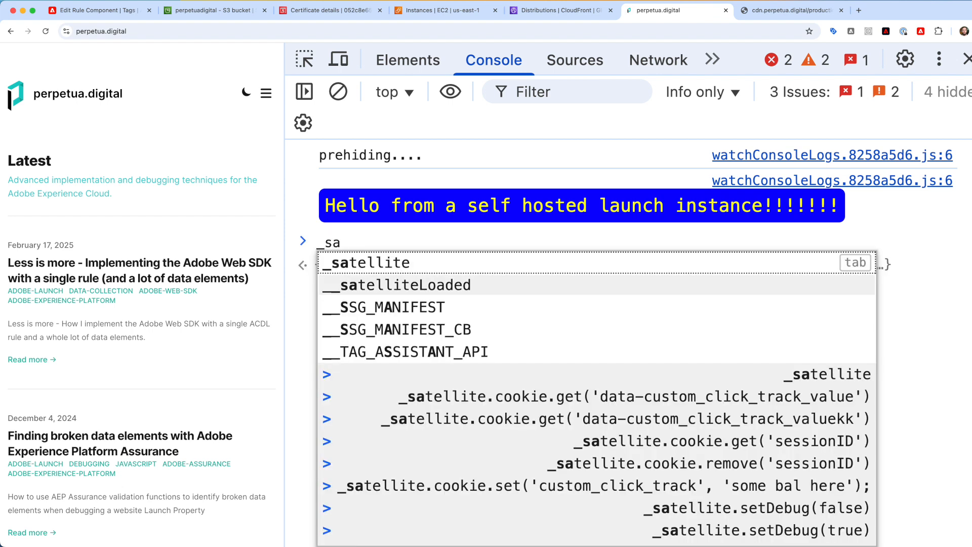
key("Tab")
key("Return")
left_click(548, 269)
scroll(594, 325, "down", 1)
scroll(593, 326, "up", 3)
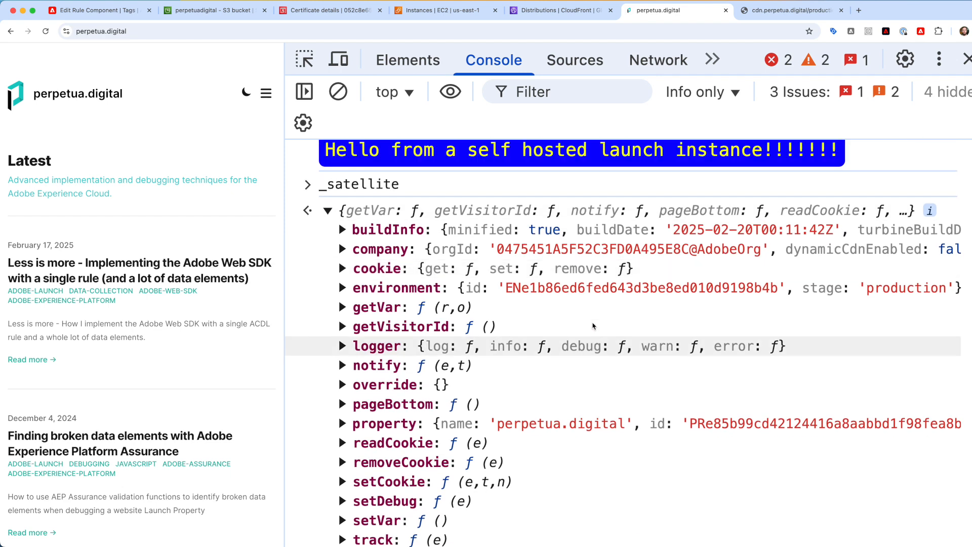
left_click(338, 277)
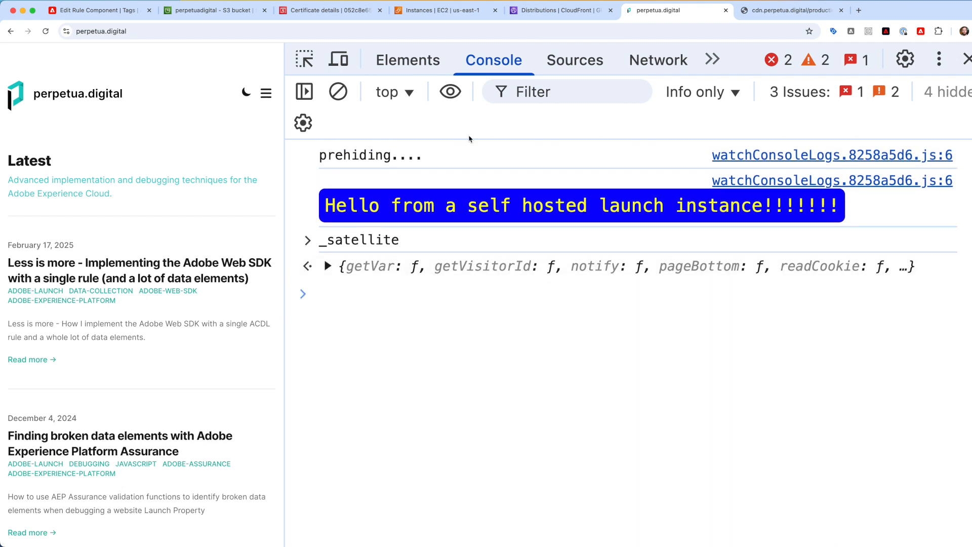
left_click(653, 59)
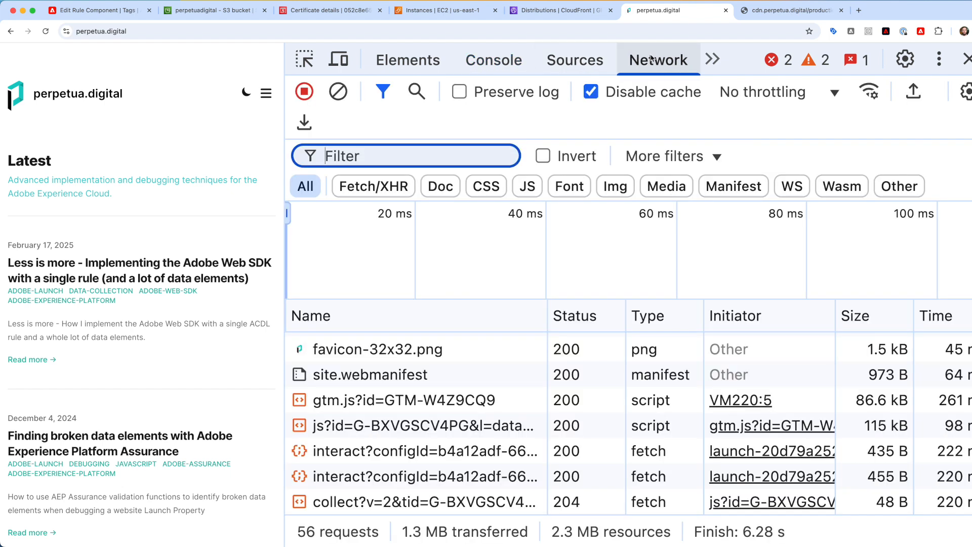
- Reload and filter network requests by cdn.perpetua.digital, then view the launch .min.js request headers
type("assets./")
key("BackSpace")
key("super+r")
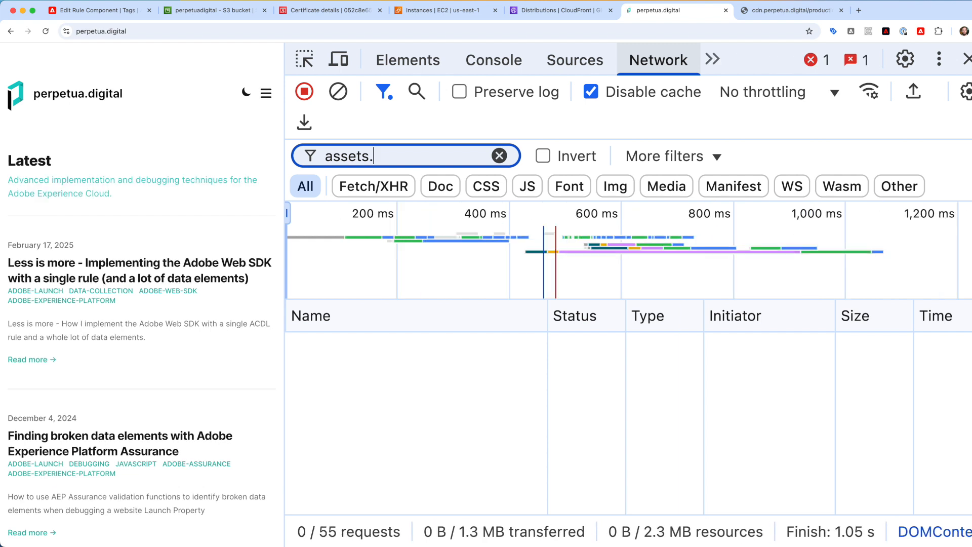
key("super+a")
type("cdn.")
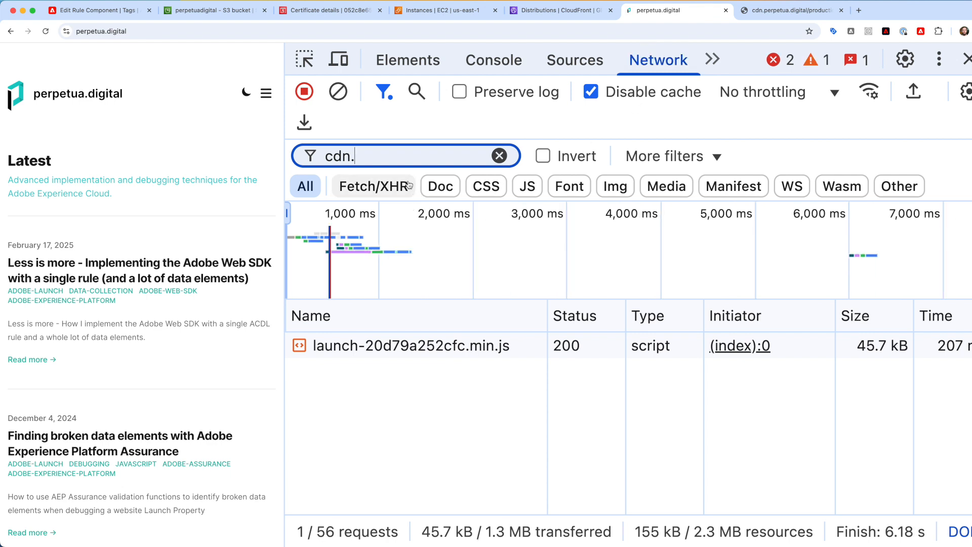
type("perpetua.digital")
left_click(397, 346)
left_click_drag(827, 417, 658, 379)
- Deselect the launch request's Request URL in the headers panel
left_click(733, 426)
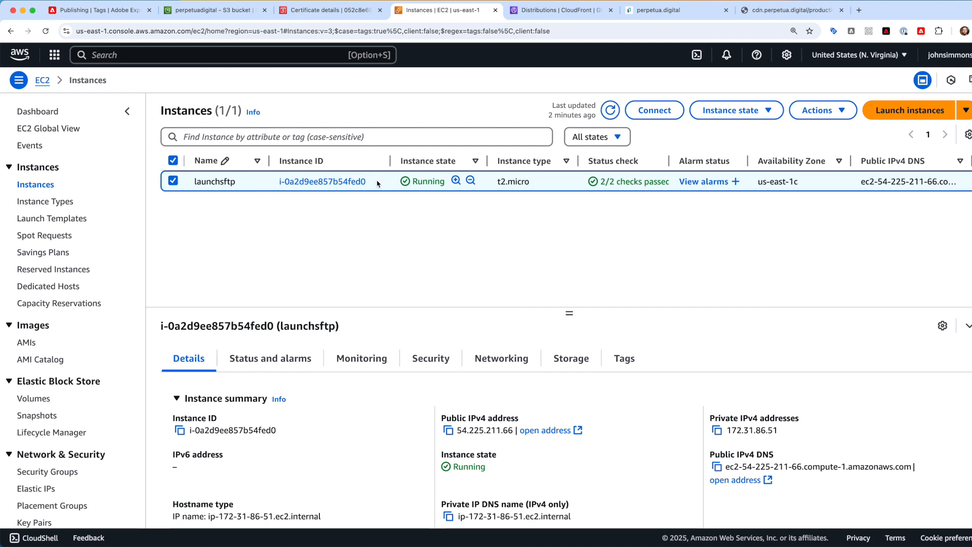
- Open the launch-20d79a252cfc.min.js object in S3 production/ and scroll down to its Metadata
left_click(225, 18)
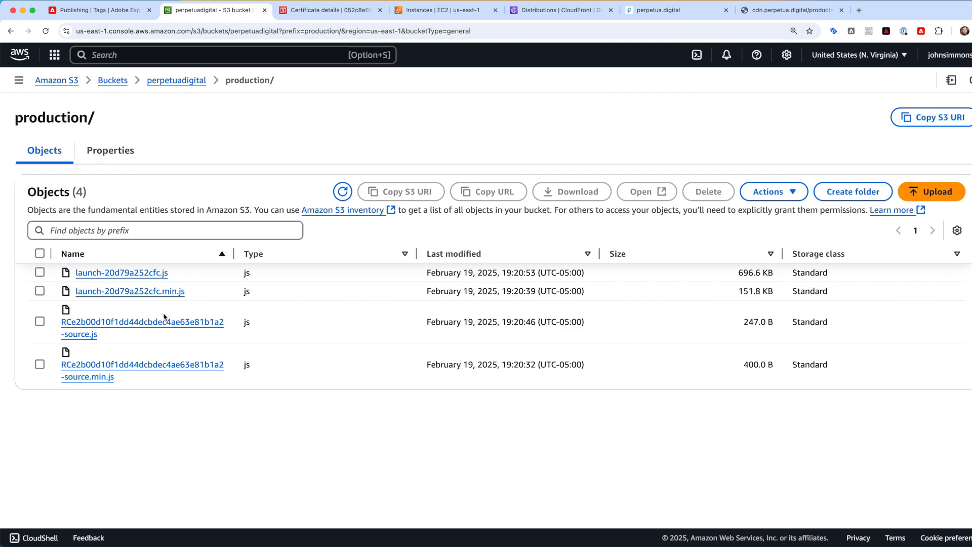
left_click(144, 293)
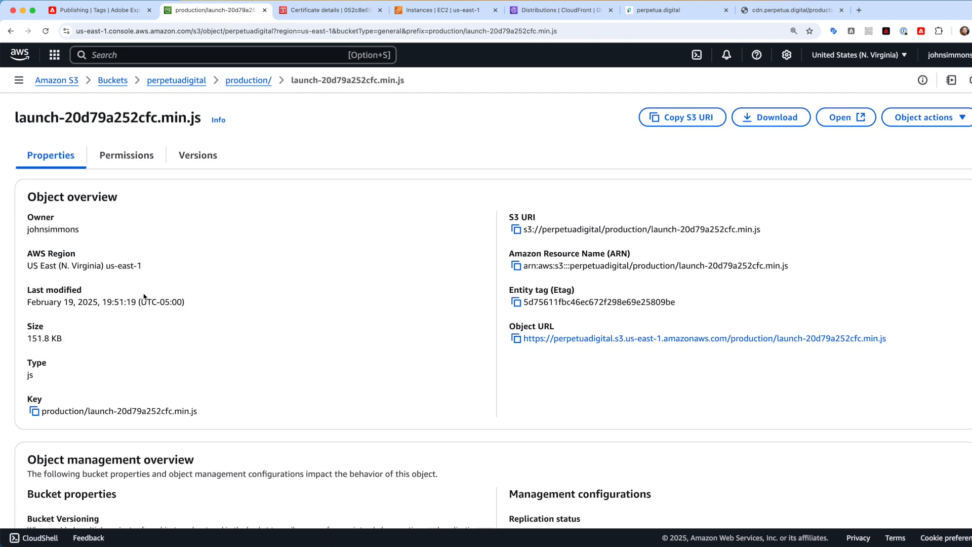
scroll(293, 257, "down", 10)
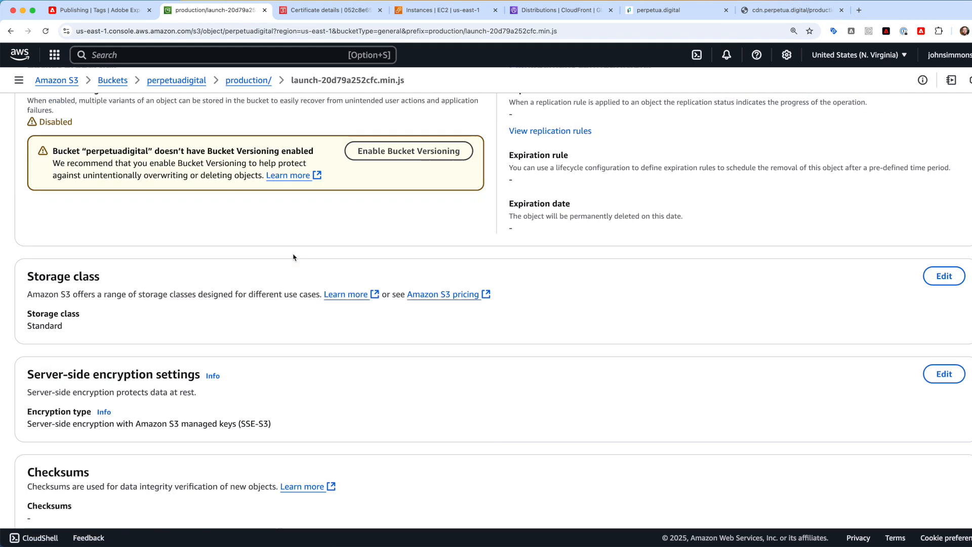
scroll(293, 257, "down", 3)
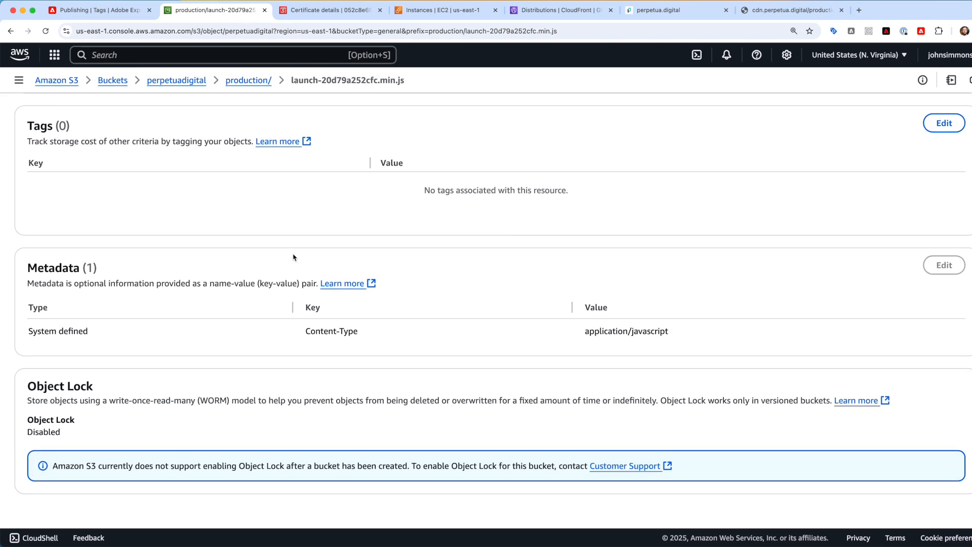
mouse_move(953, 273)
- Start a new CloudFront invalidation with object path /*, then switch to perpetua.digital
left_click(542, 14)
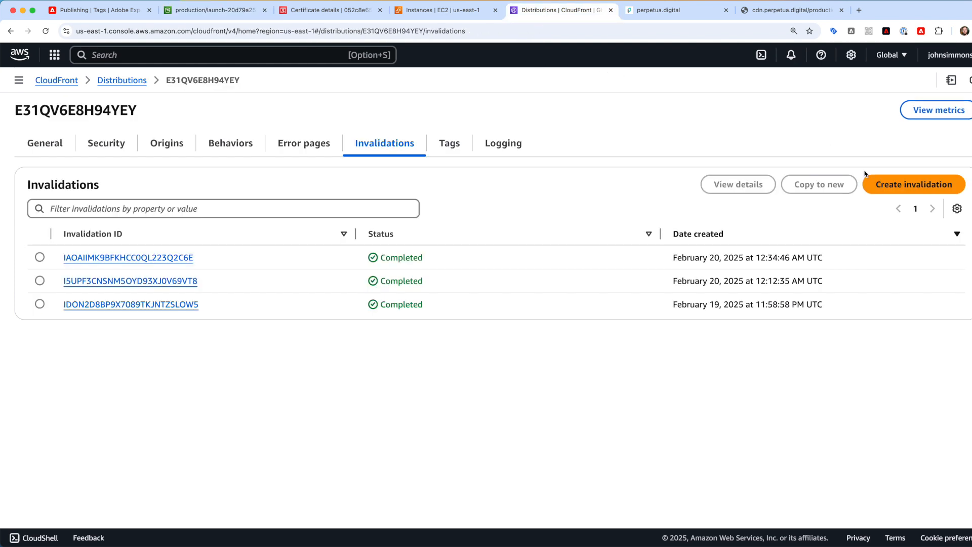
left_click(896, 181)
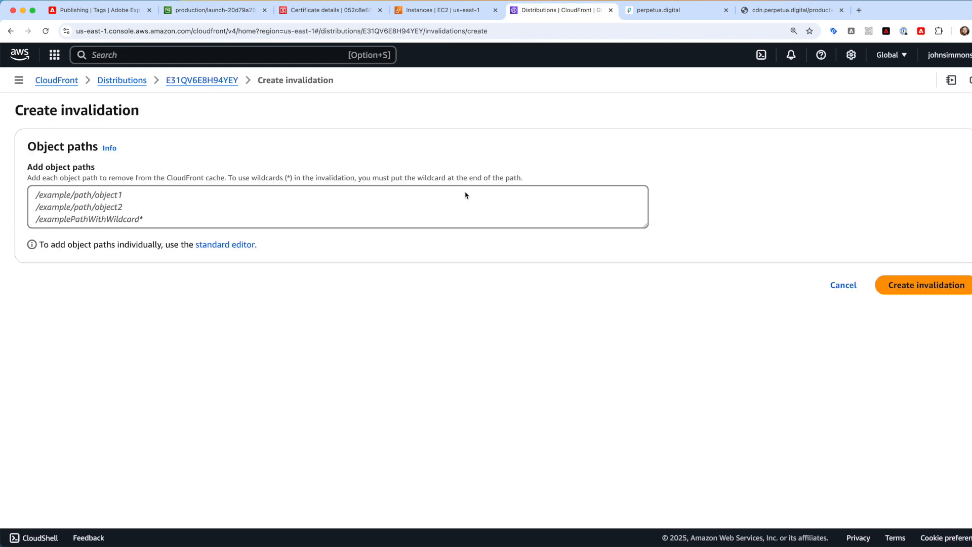
left_click(427, 207)
type("/*")
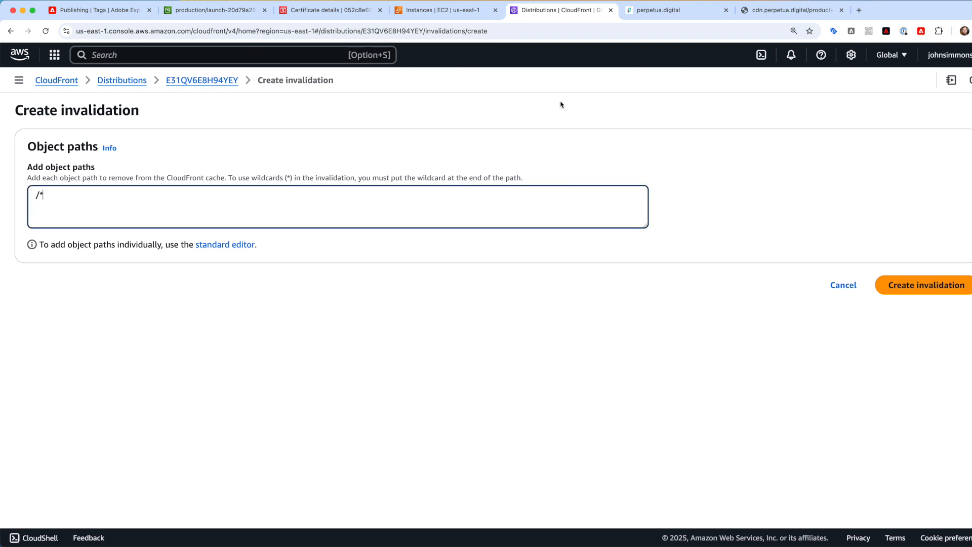
left_click(642, 14)
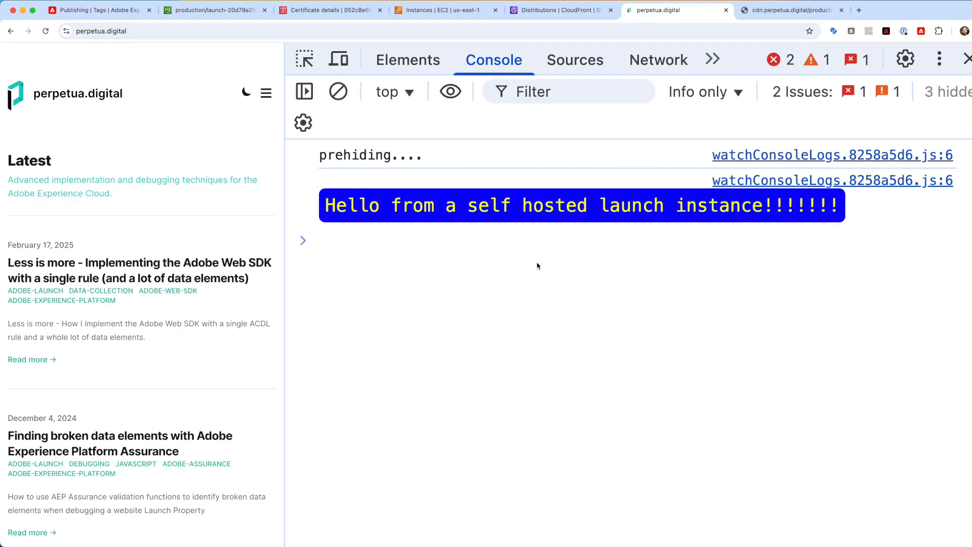
- Reload perpetua.digital to read the console's library message, then return to the invalidation form
key("super+r")
key("super+r")
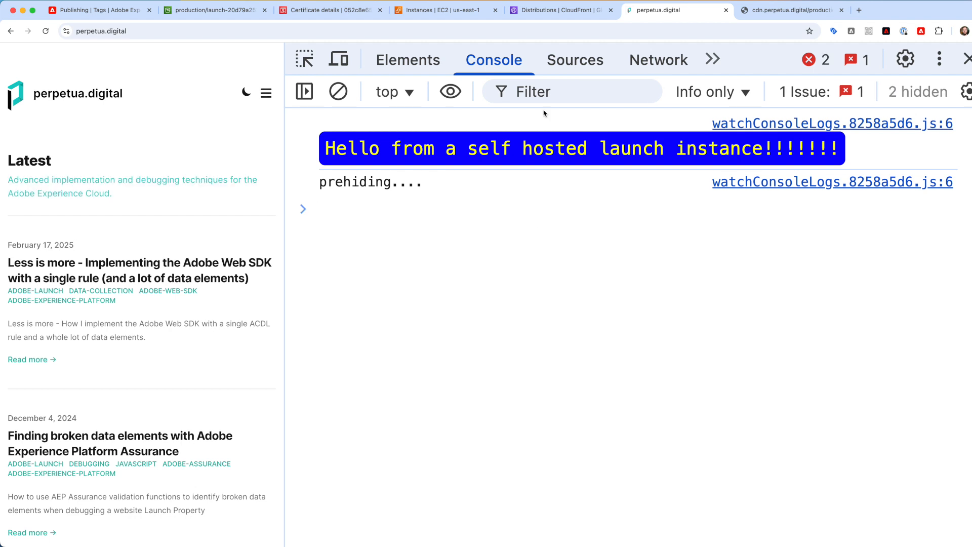
left_click(541, 11)
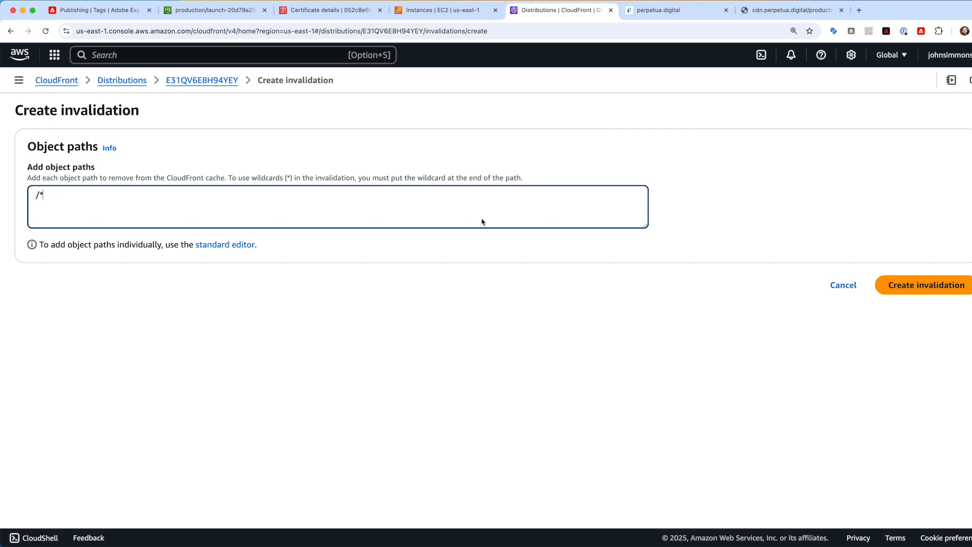
- Check the Adobe publishing flow and S3 launch file, then submit the /* CloudFront invalidation
left_click(108, 15)
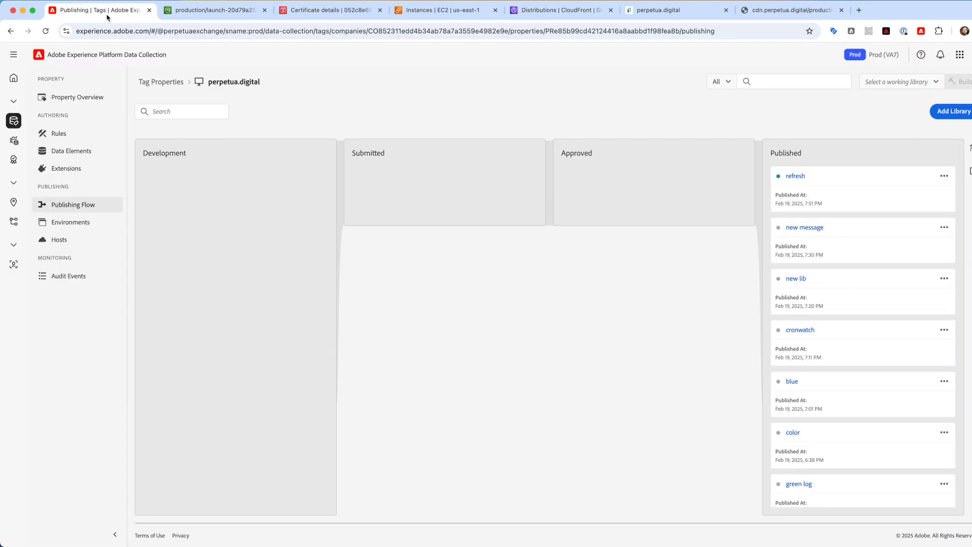
left_click(195, 14)
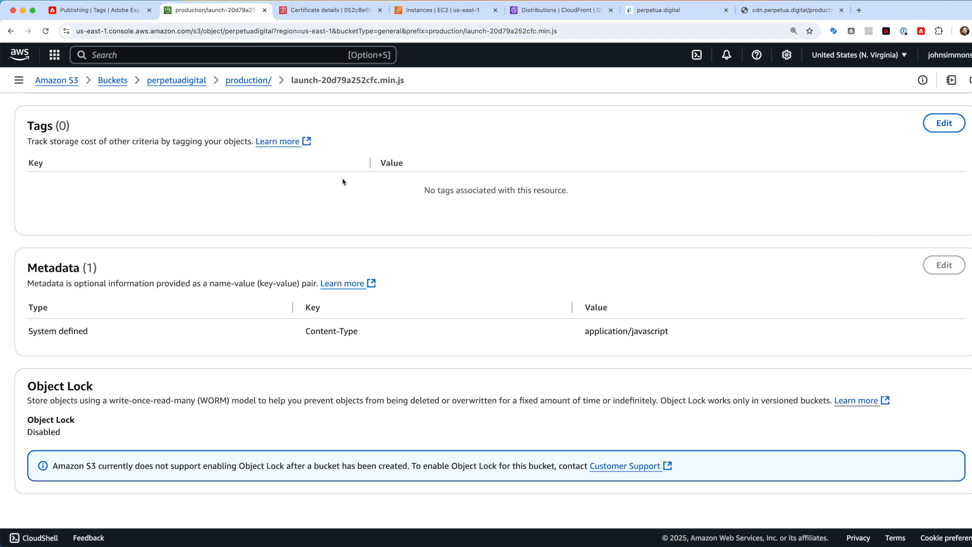
left_click(536, 14)
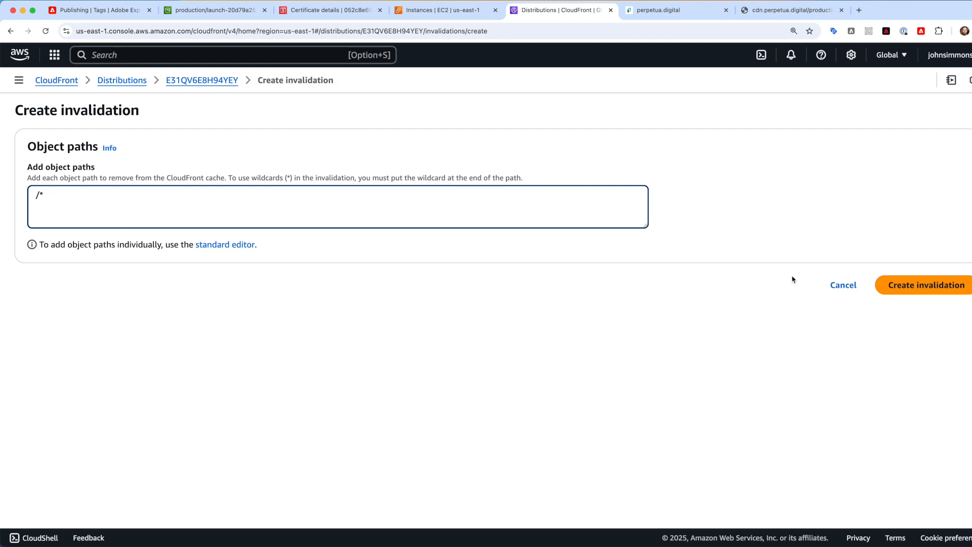
left_click(899, 286)
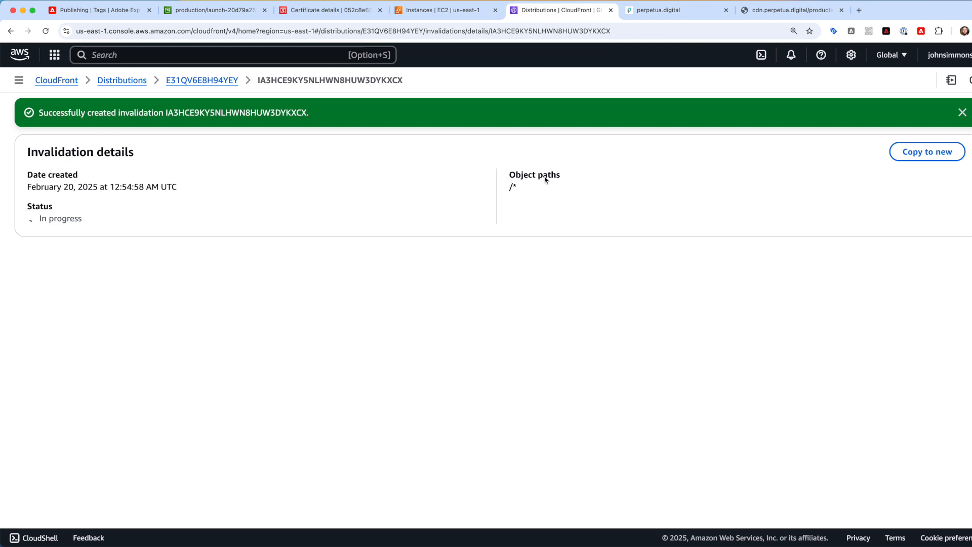
- Confirm the newest /* CloudFront invalidation shows Completed, then return to the perpetua.digital site
left_click(212, 83)
left_click(387, 148)
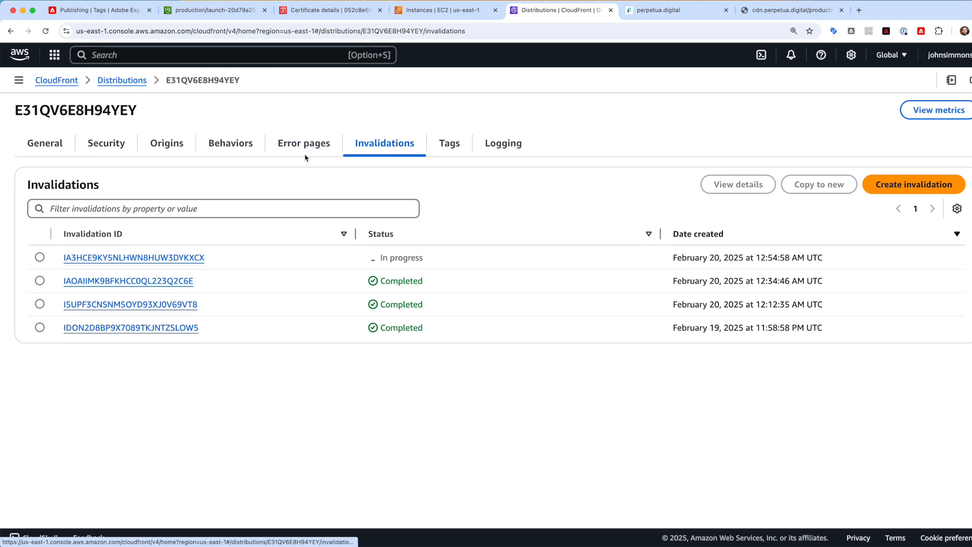
left_click(331, 145)
left_click(403, 146)
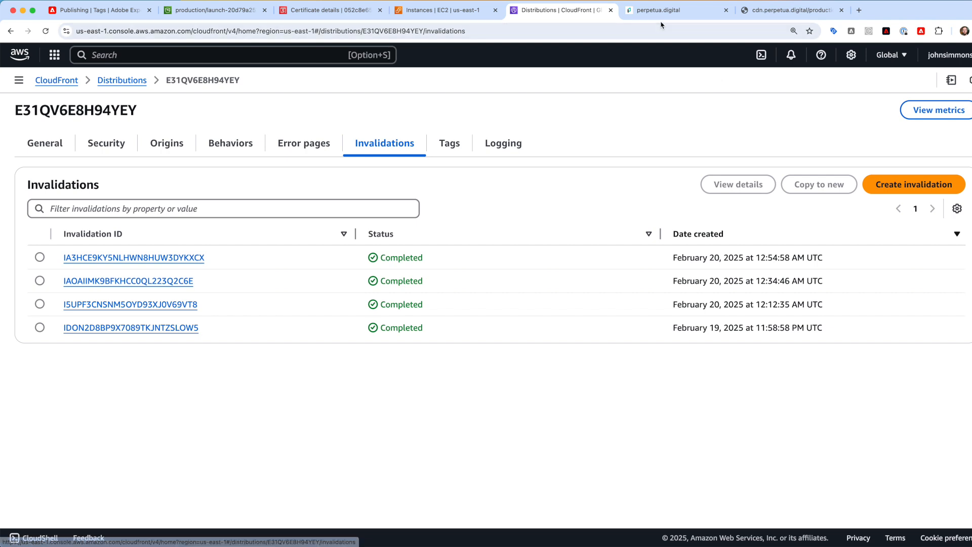
left_click(646, 12)
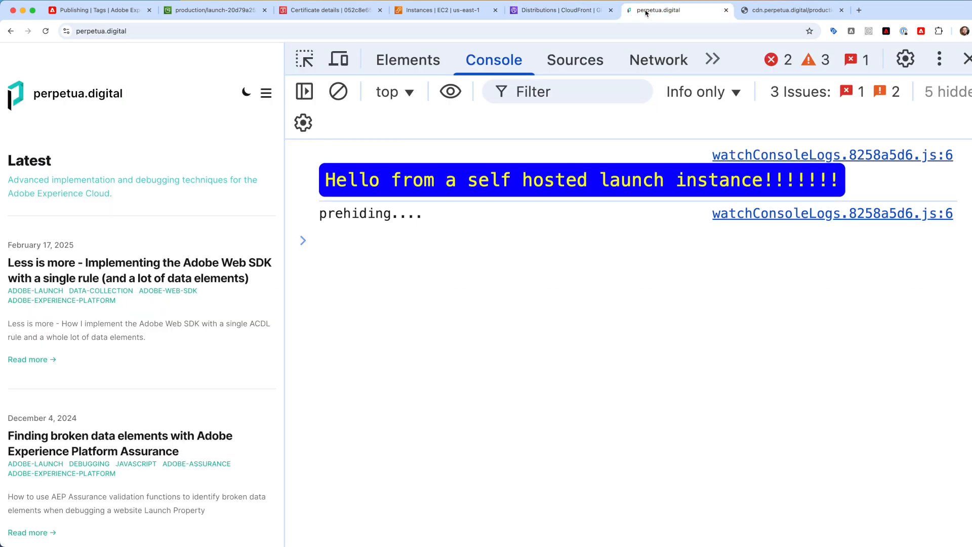
- Reload perpetua.digital to show the updated green library console message, then go to EC2 Instances
key("super+r")
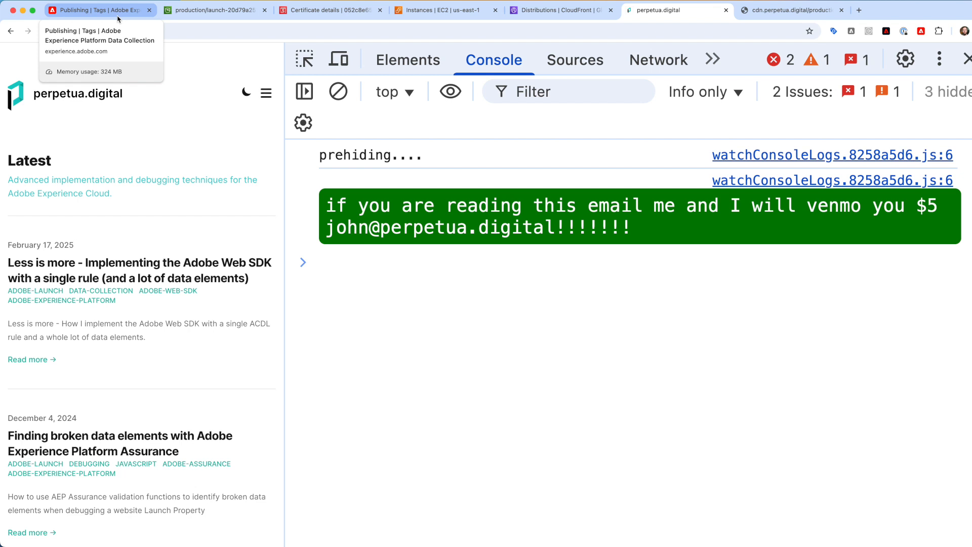
left_click(441, 10)
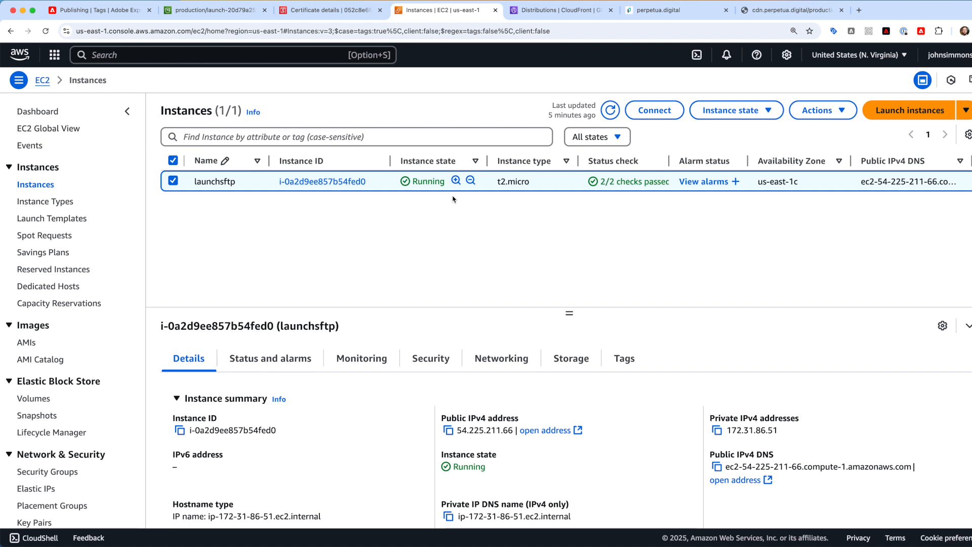
- Stop the launchsftp EC2 instance, then go to the S3 page for launch-20d79a252cfc.min.js
left_click(723, 112)
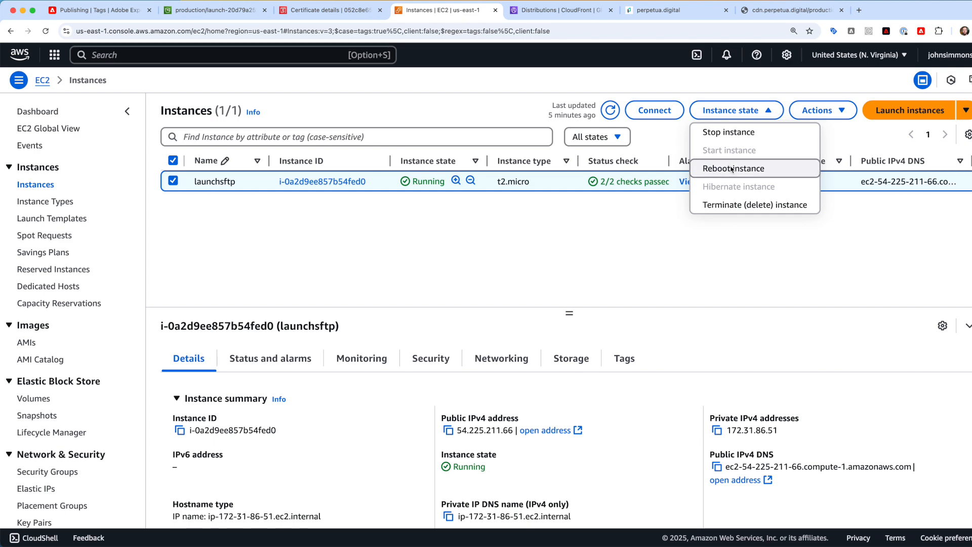
left_click(729, 135)
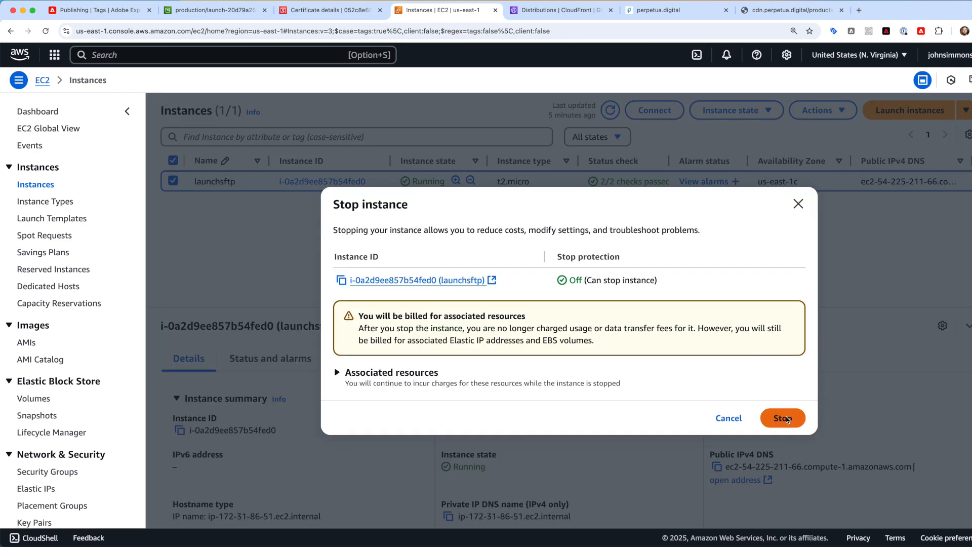
left_click(785, 417)
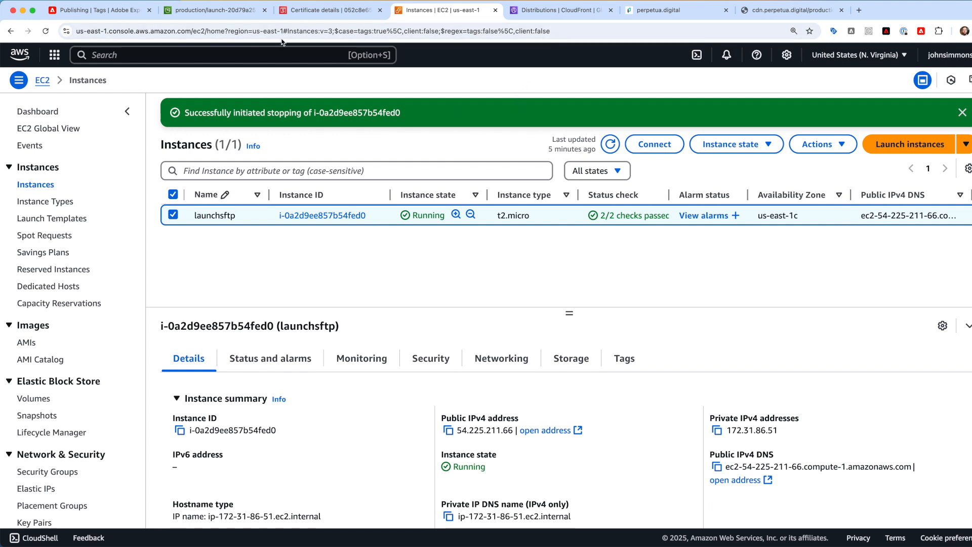
left_click(217, 8)
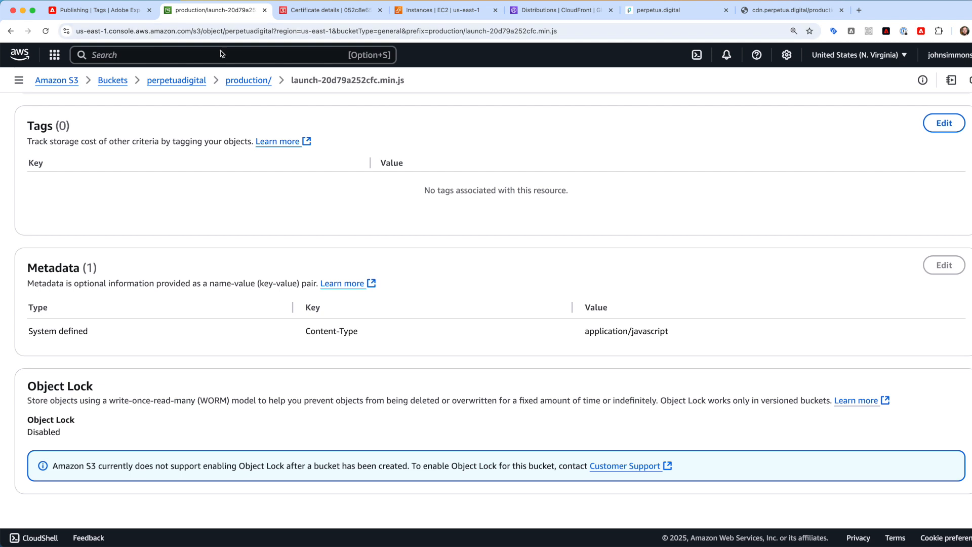
- Add a library named 'this doesnt work' in the Development environment and Save & Build it
left_click(115, 16)
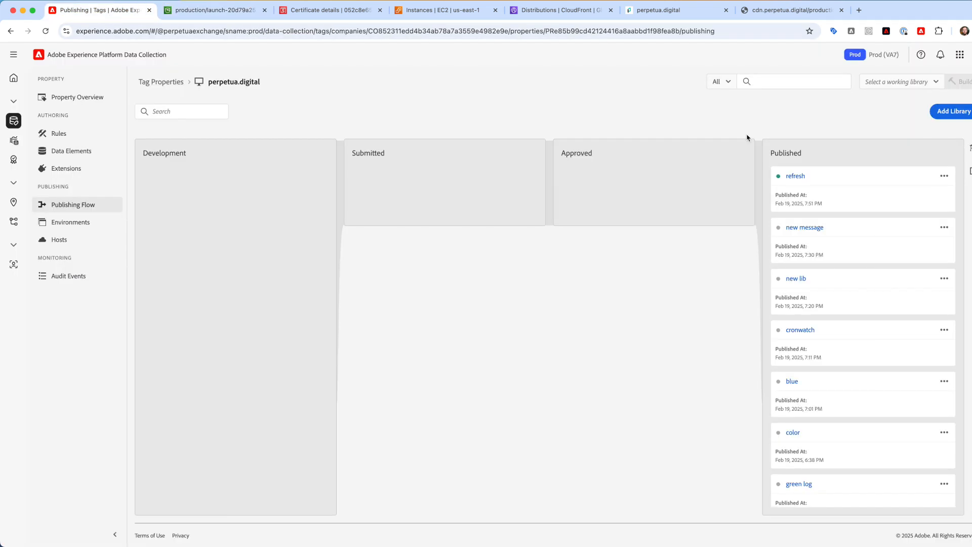
left_click(949, 108)
type("this w")
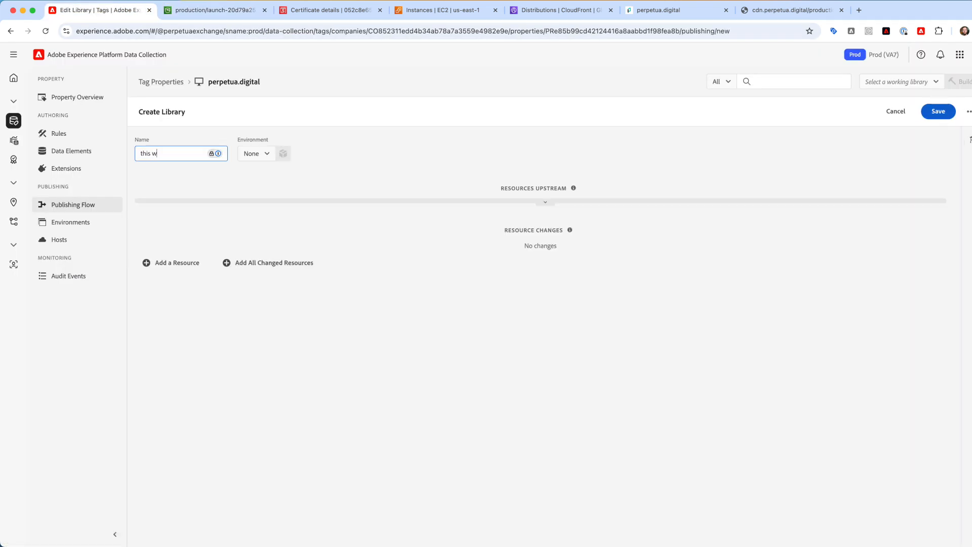
key("BackSpace")
type("doesnt work")
left_click(251, 156)
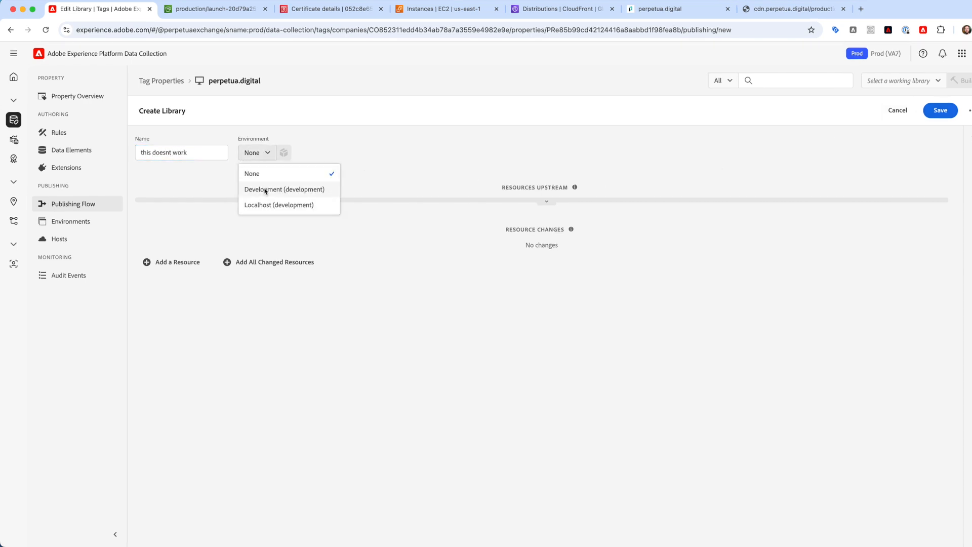
left_click(268, 191)
left_click(885, 110)
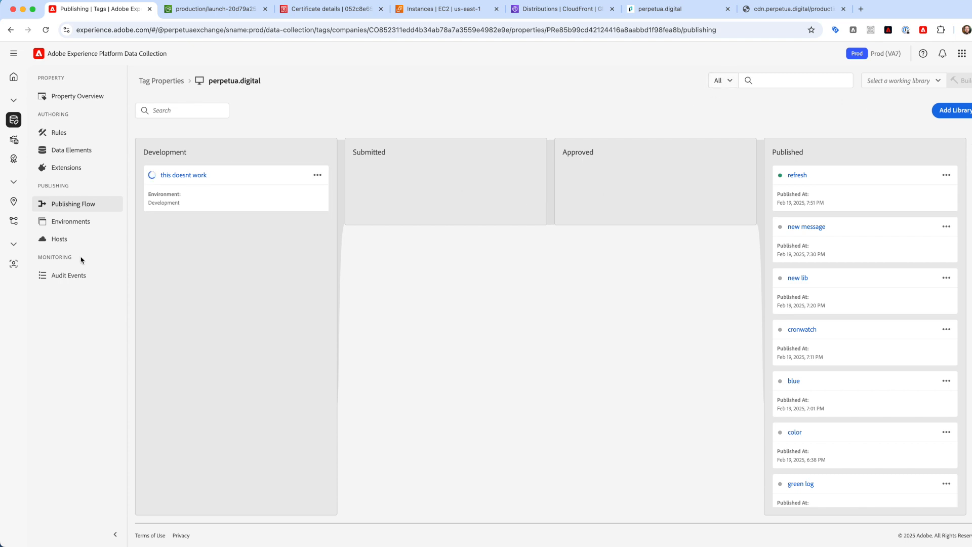
- Review the property's SFTP host settings, rules and environments while the build runs
left_click(65, 240)
left_click(164, 159)
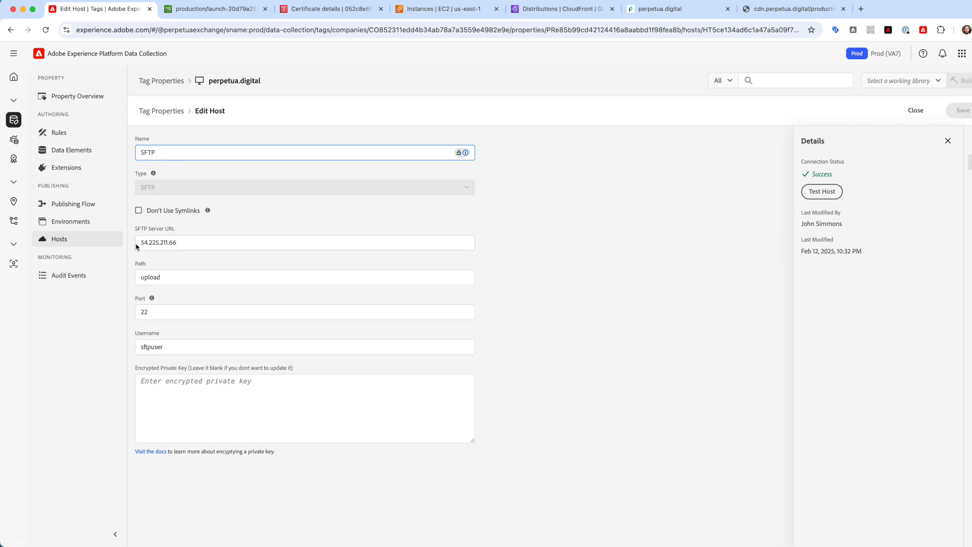
left_click(58, 132)
left_click(70, 204)
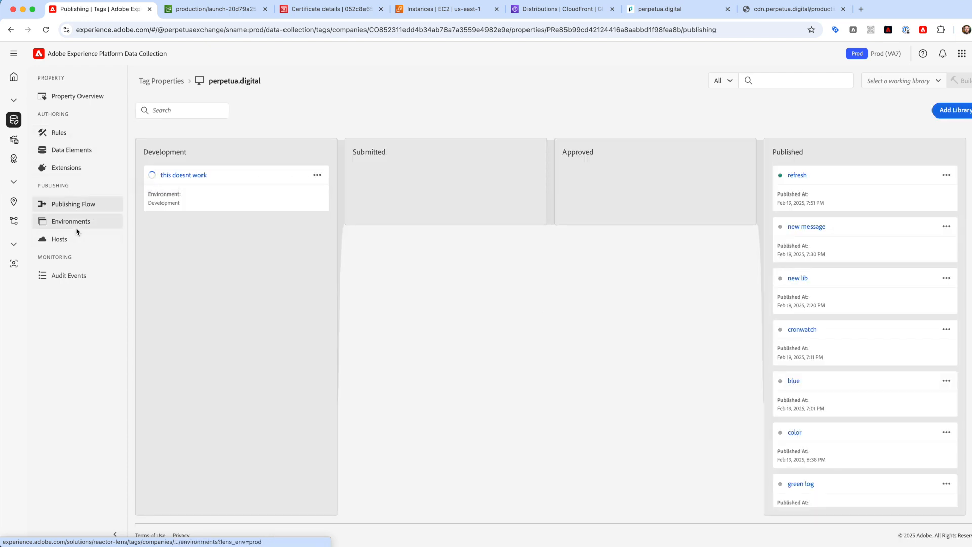
left_click(76, 221)
left_click(73, 204)
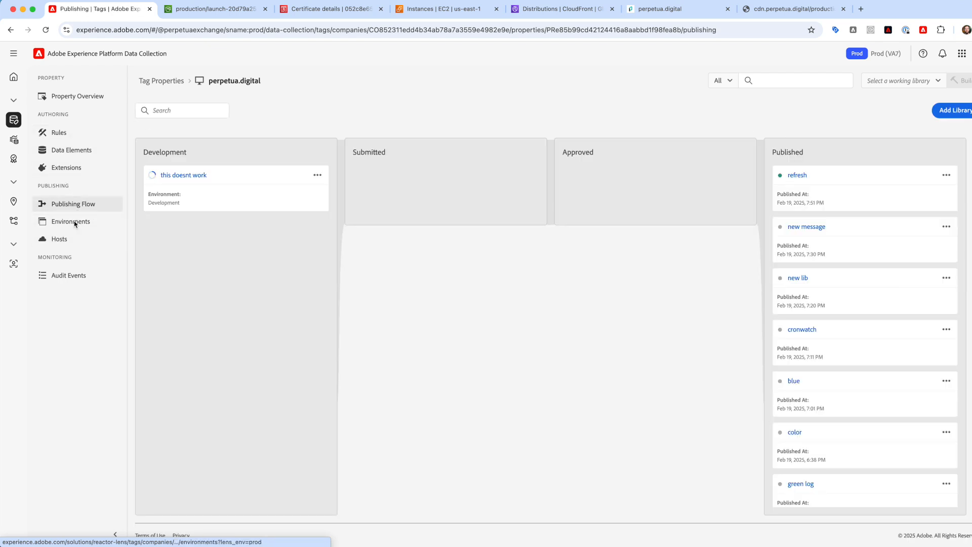
- Approve and publish the 'this doesnt work' library to Production, confirming the dialog
left_click(76, 222)
left_click(77, 204)
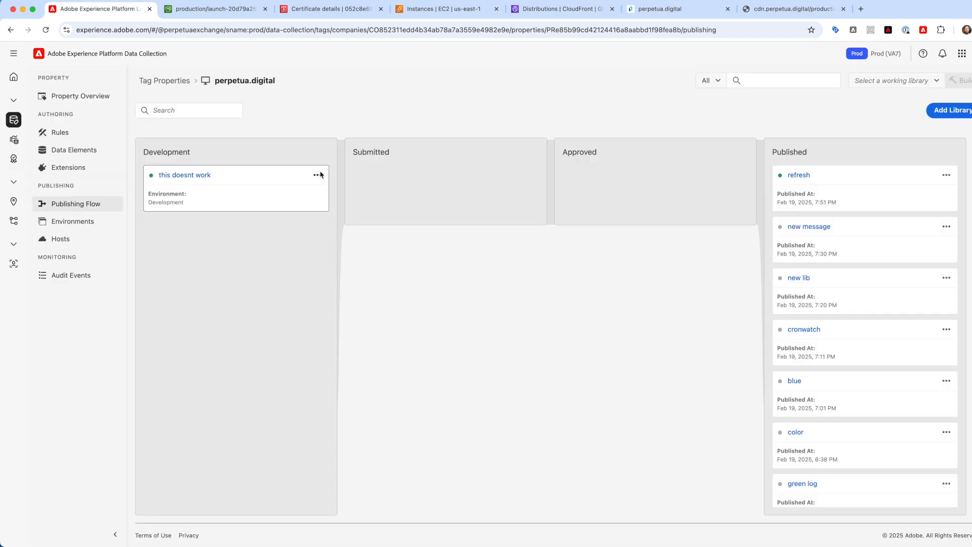
left_click(317, 176)
left_click(310, 276)
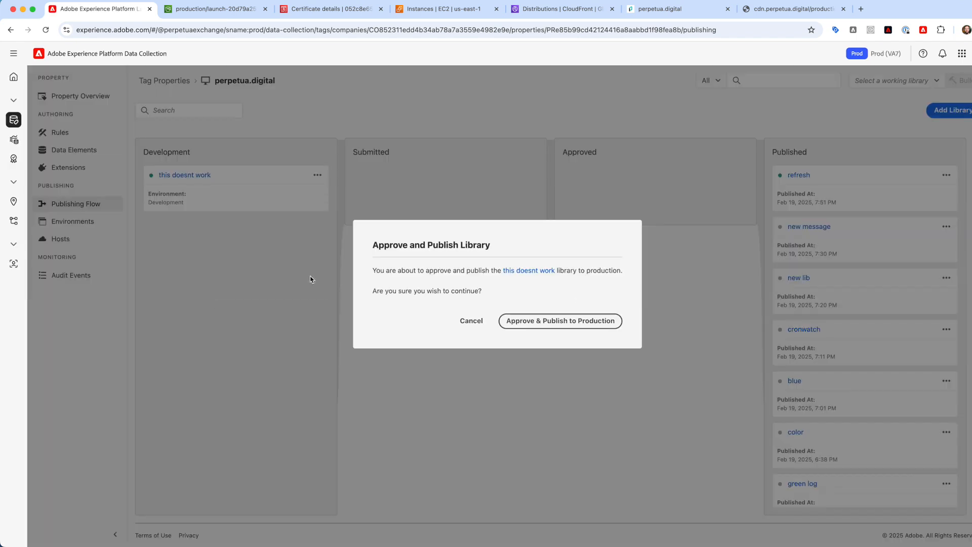
left_click(555, 322)
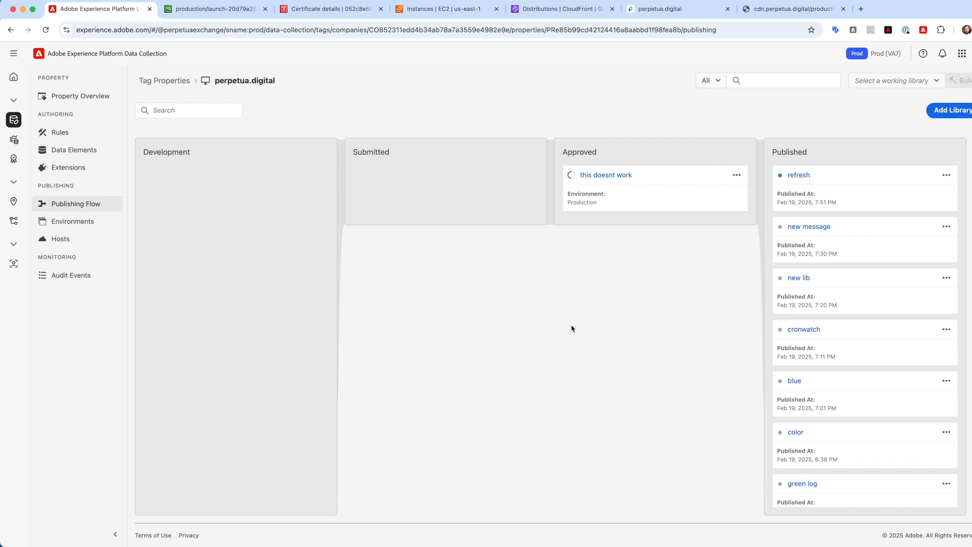
- Open the approved 'this doesnt work' library from the publishing board and back out unchanged
mouse_move(579, 181)
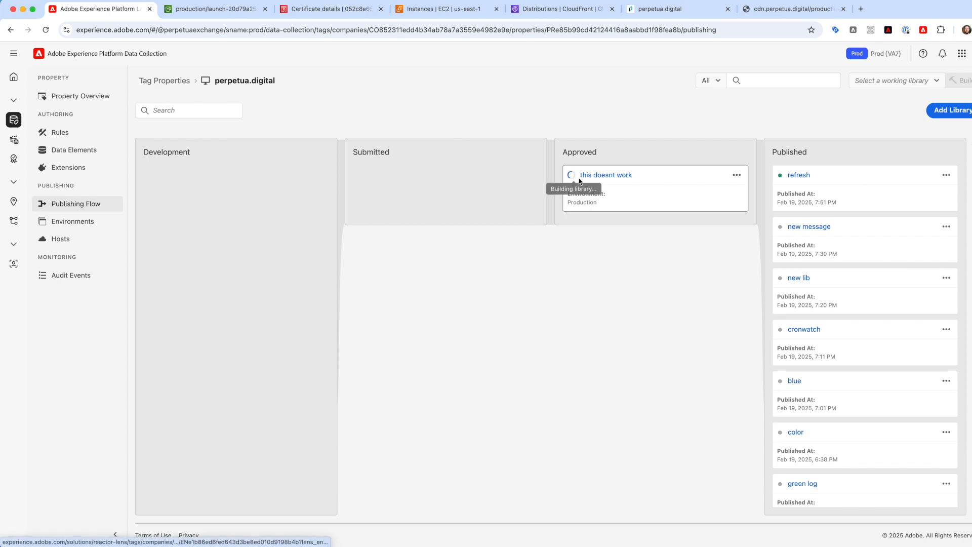
left_click(75, 221)
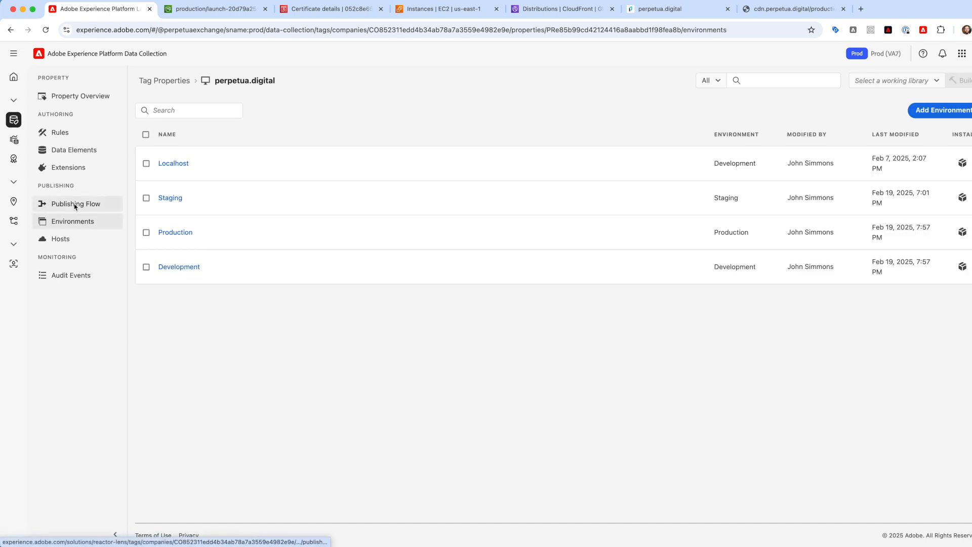
left_click(75, 204)
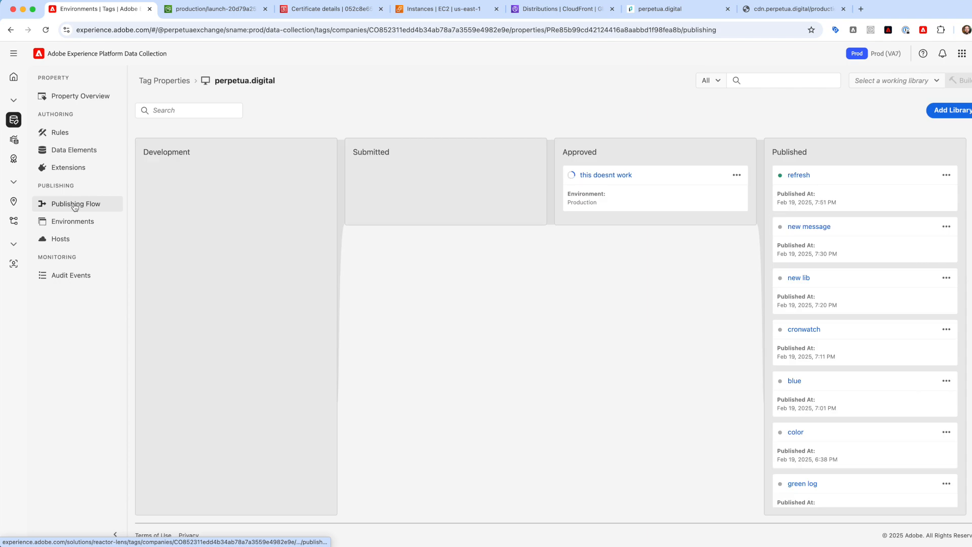
right_click(652, 185)
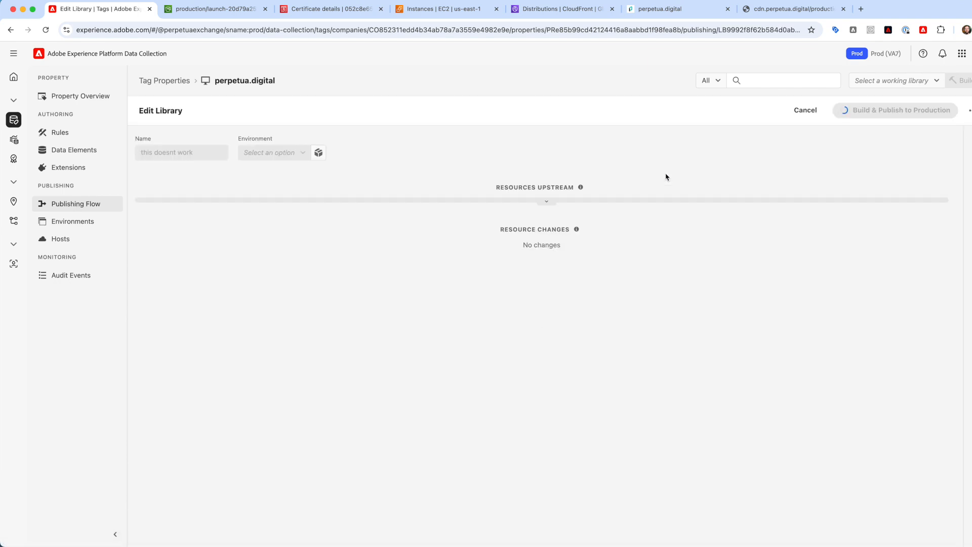
left_click(809, 112)
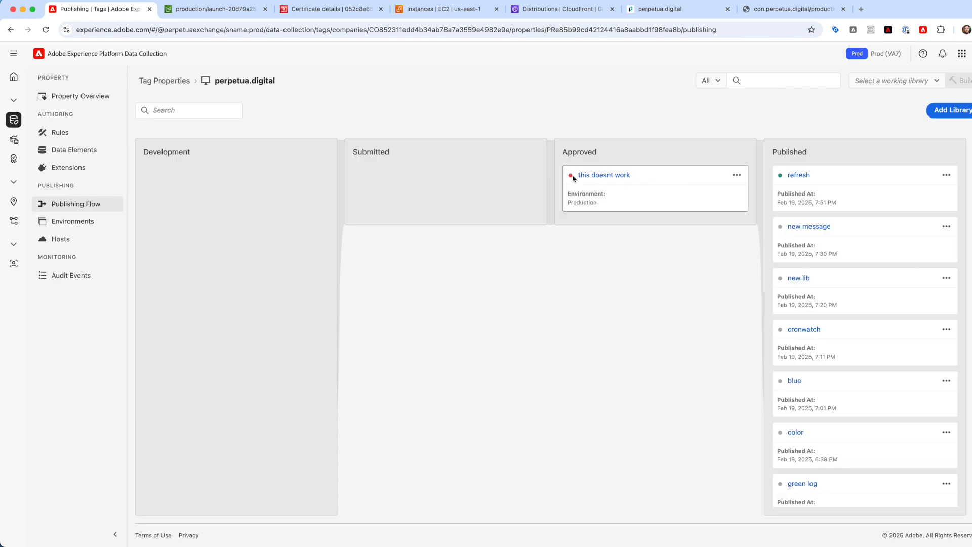
left_click(642, 177)
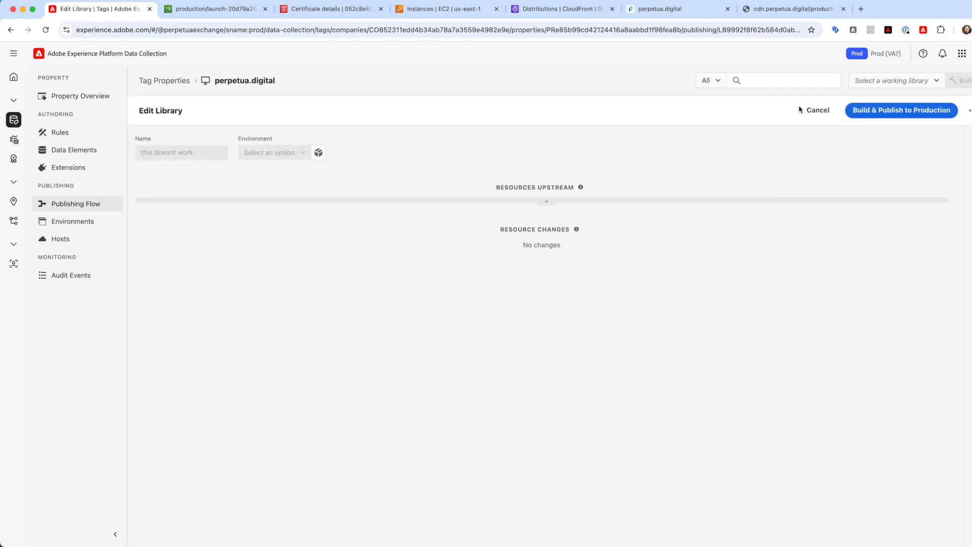
left_click(805, 110)
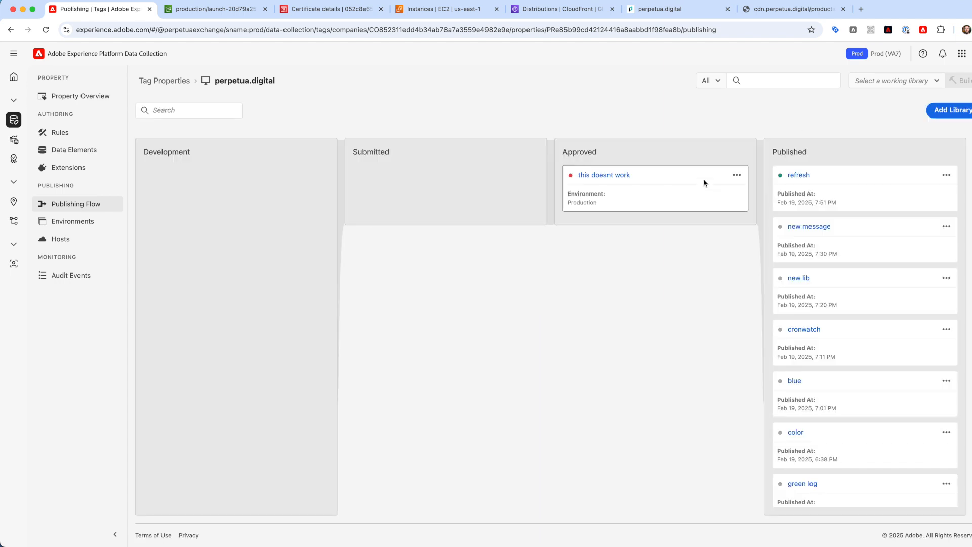
left_click(704, 182)
left_click(815, 111)
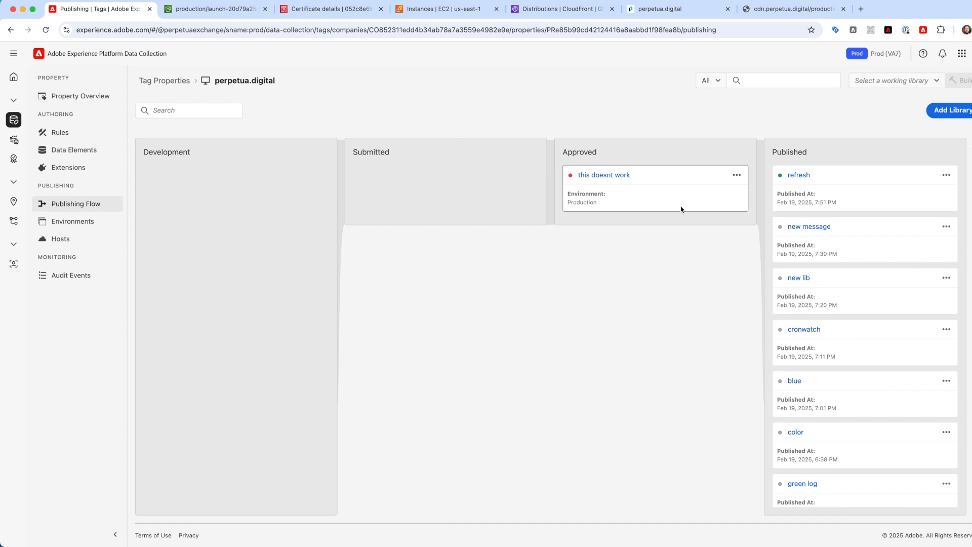
- Show the library's details to read the failed build's SFTP timeout, then go to EC2 Instances
left_click(681, 209)
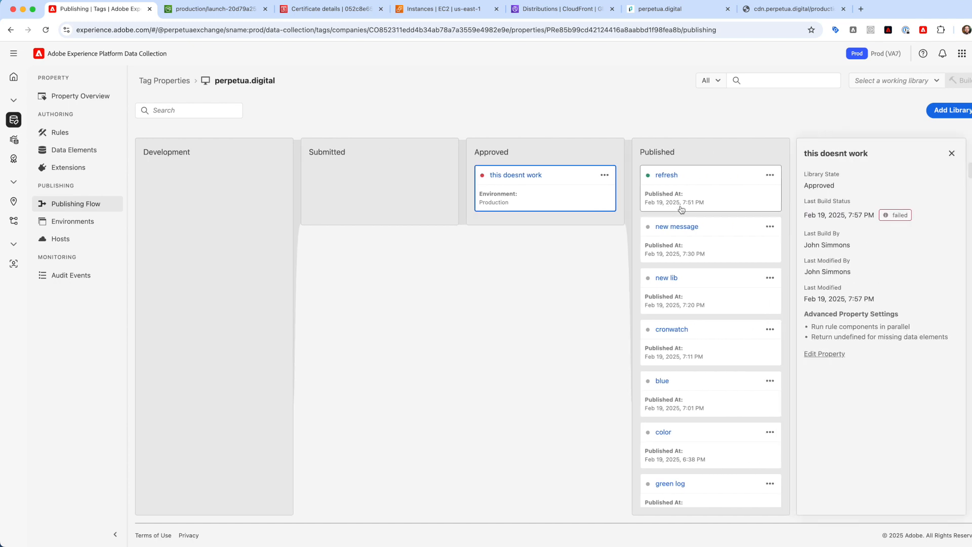
mouse_move(895, 219)
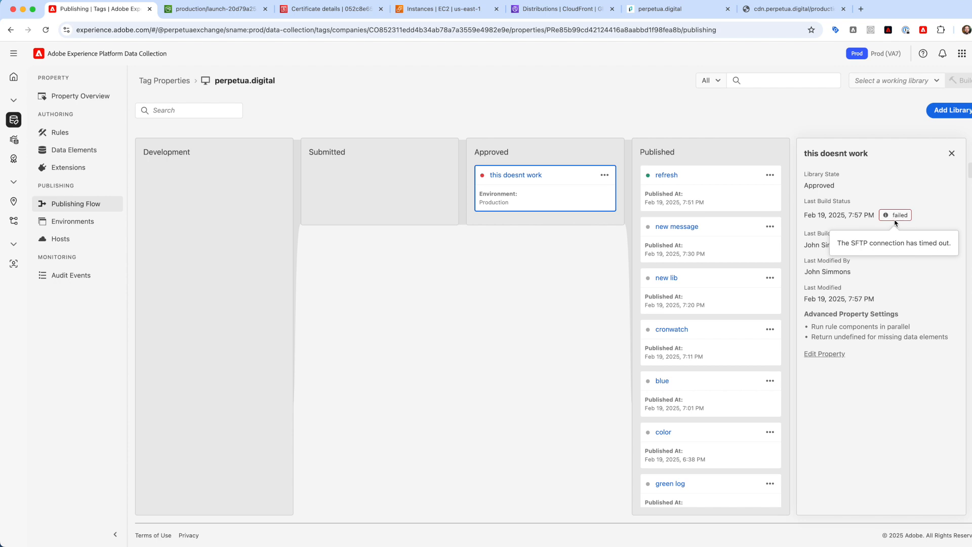
left_click(439, 9)
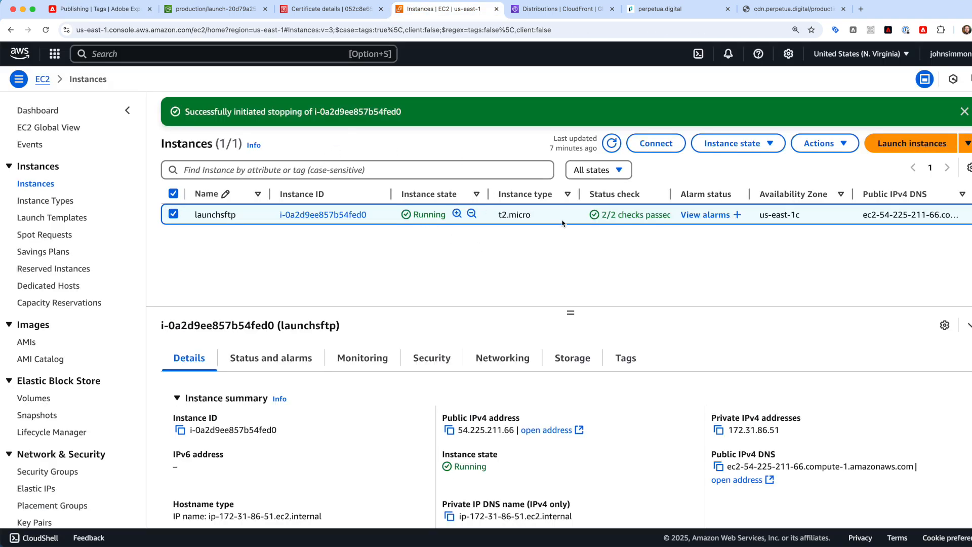
- Refresh the EC2 instance list so launchsftp shows Stopped, then return to the Tags publishing board
left_click(611, 145)
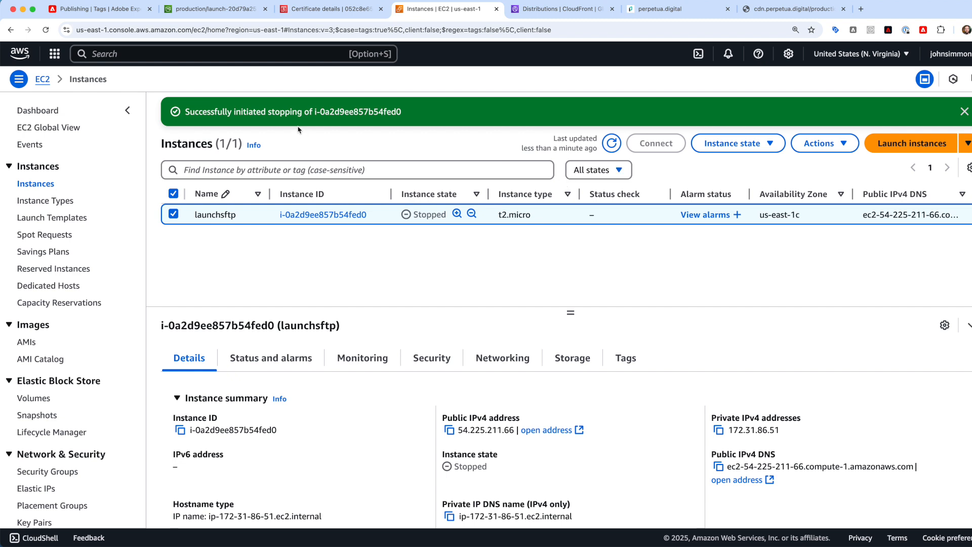
left_click(121, 11)
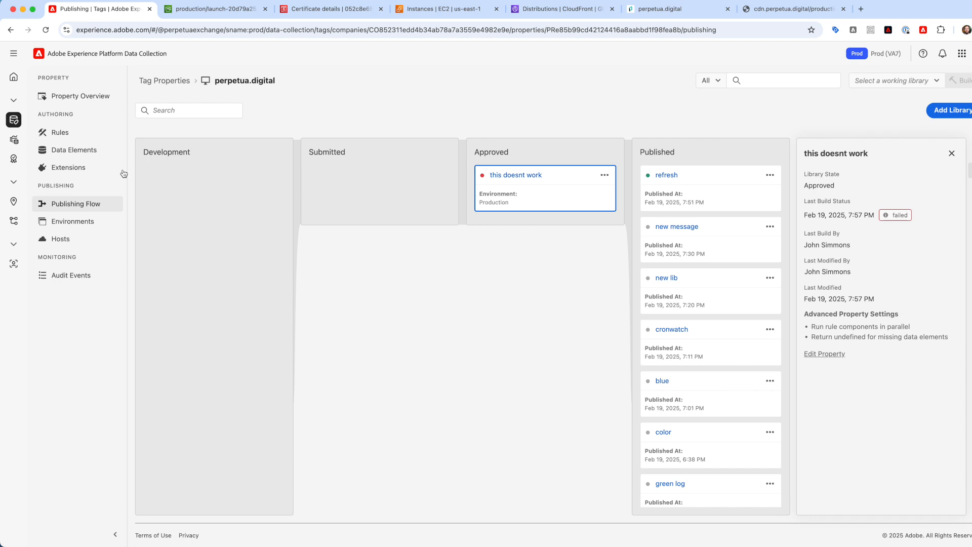
left_click(72, 221)
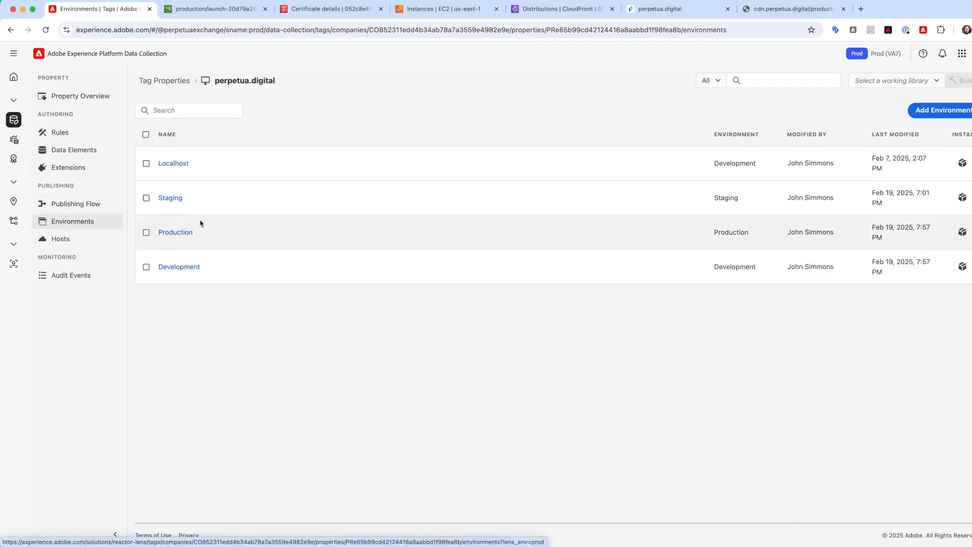
left_click(94, 205)
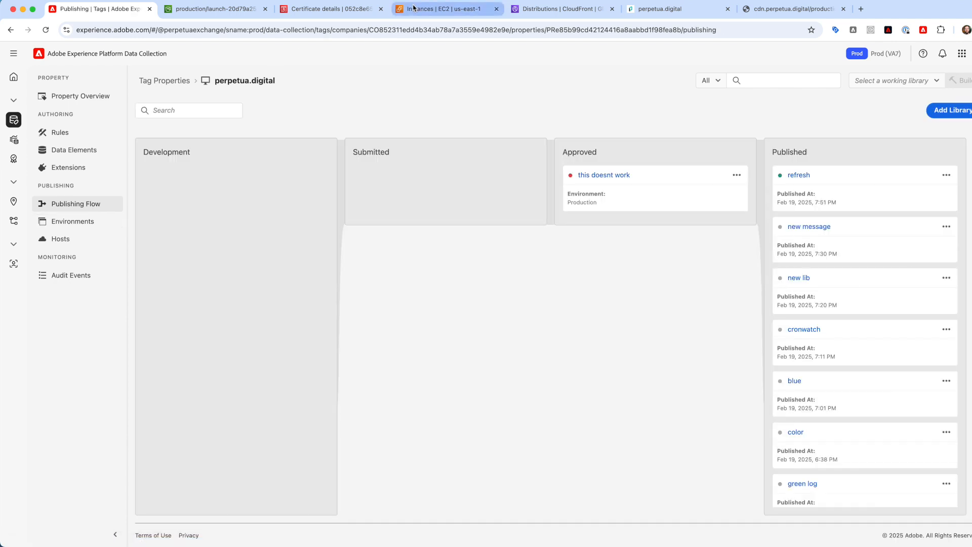
left_click(413, 7)
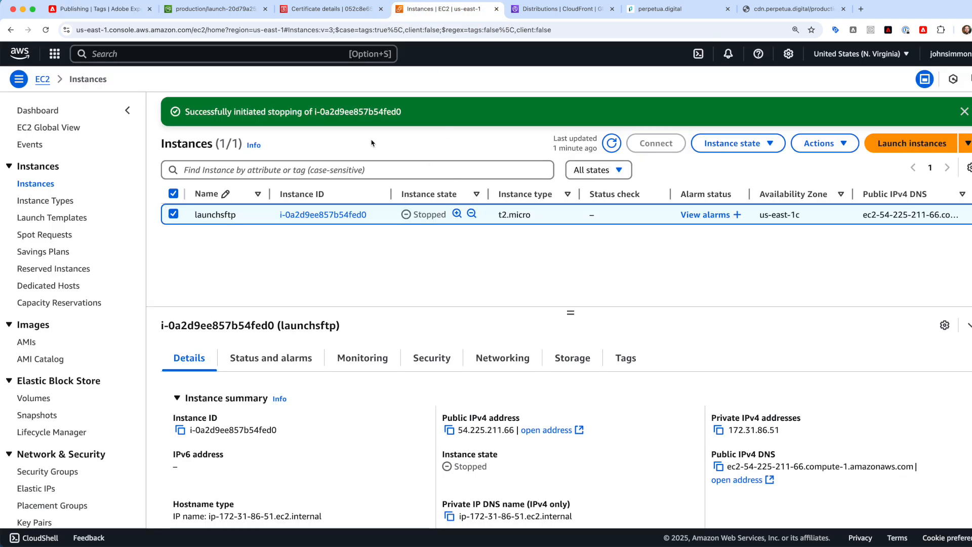
left_click(93, 9)
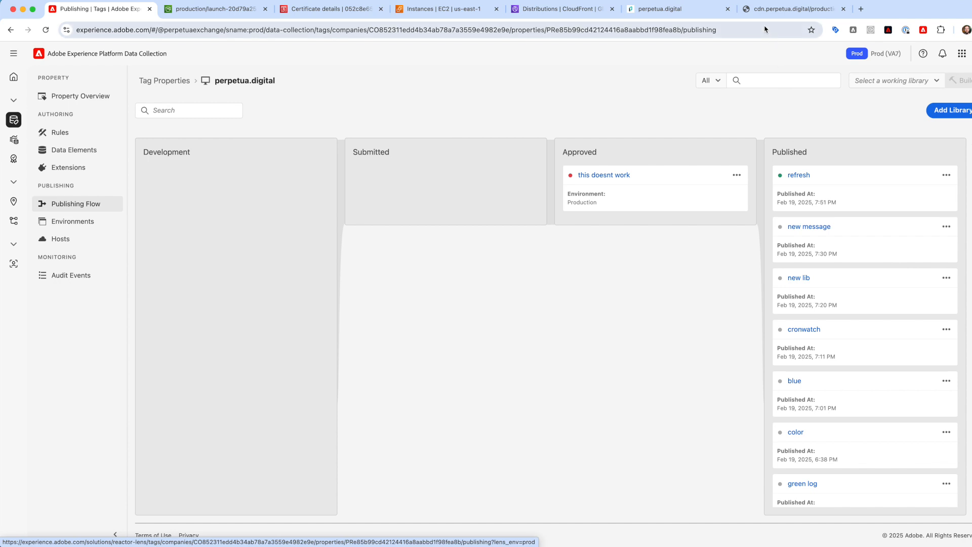
- Reload perpetua.digital and launch the Adobe Experience Platform Debugger
left_click(668, 9)
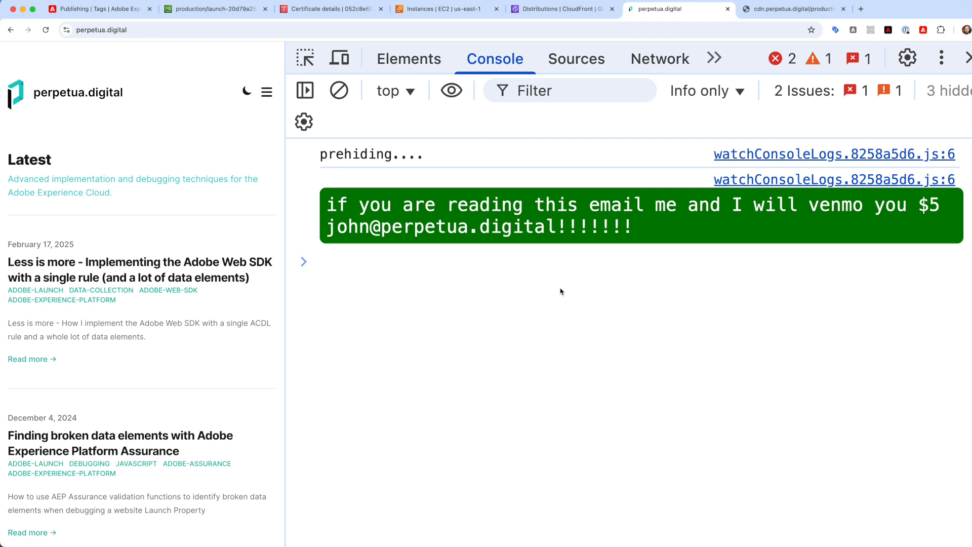
key("super+r")
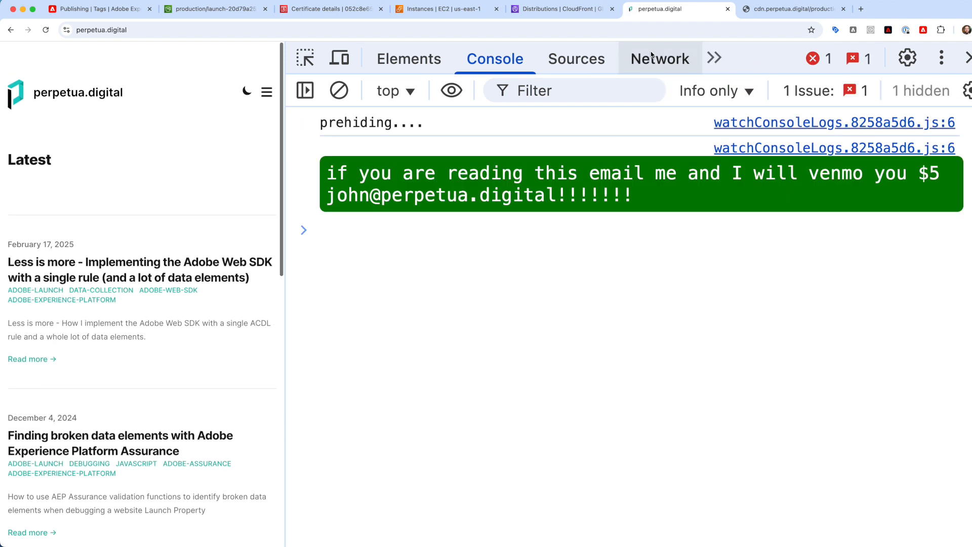
left_click(889, 31)
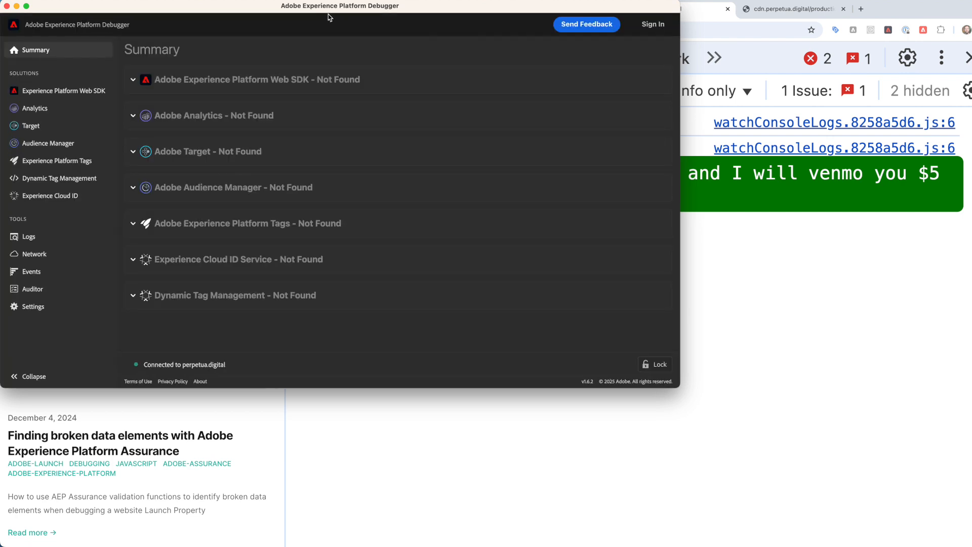
- Tile the Debugger on the right and the site on the left, and close DevTools
left_click_drag(317, 9, 333, 13)
key("ctrl+alt+Right")
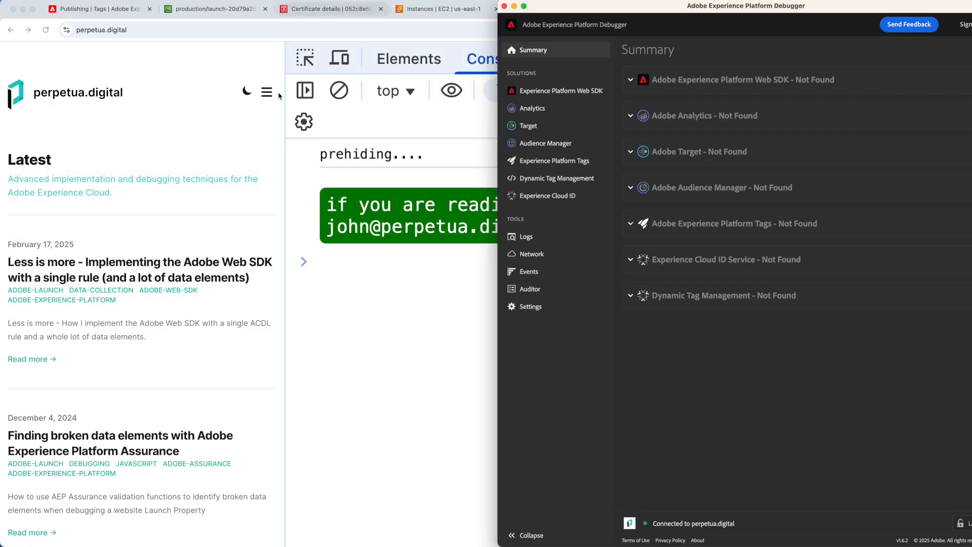
left_click(166, 170)
key("ctrl+alt+Left")
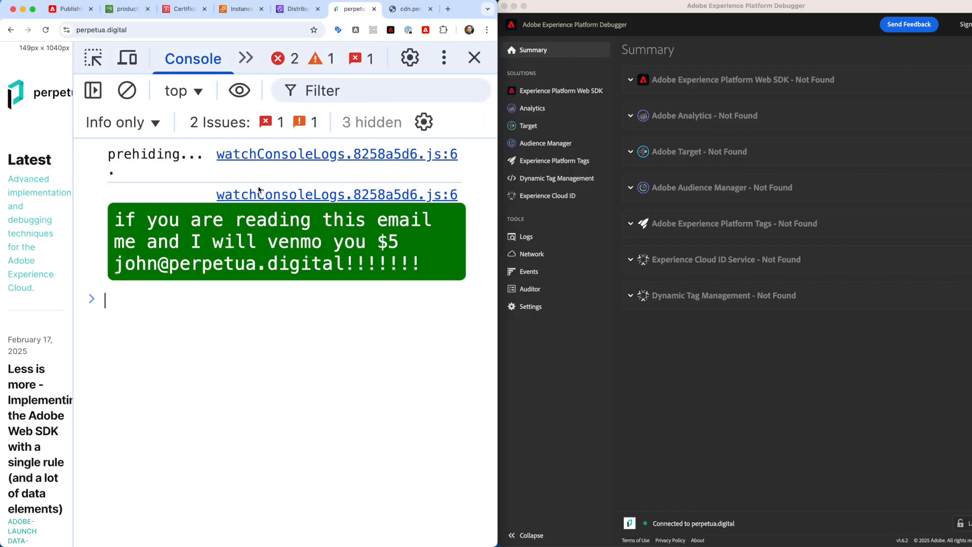
key("super+alt+i")
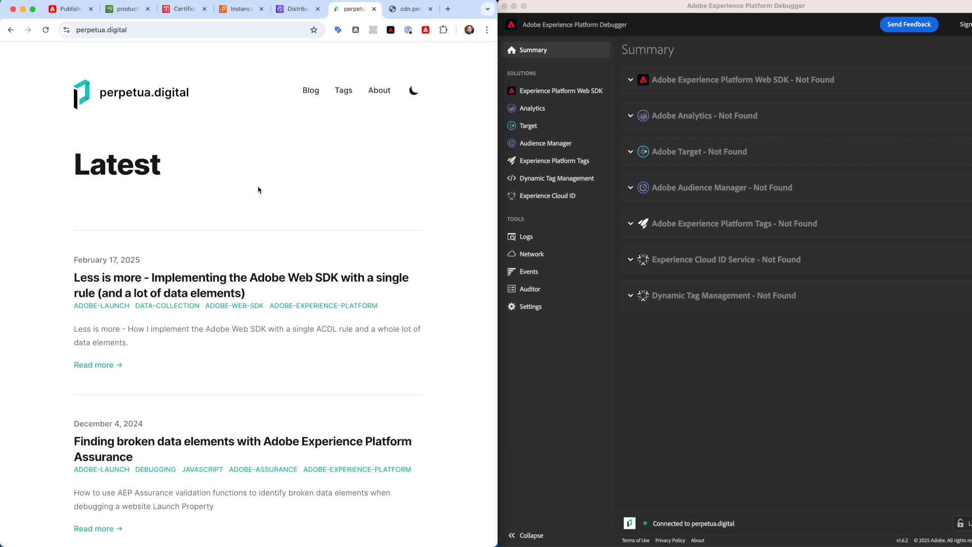
- Open the 'Less is more' blog post and view its Experience Platform Tags details with requests cleared
left_click(365, 284)
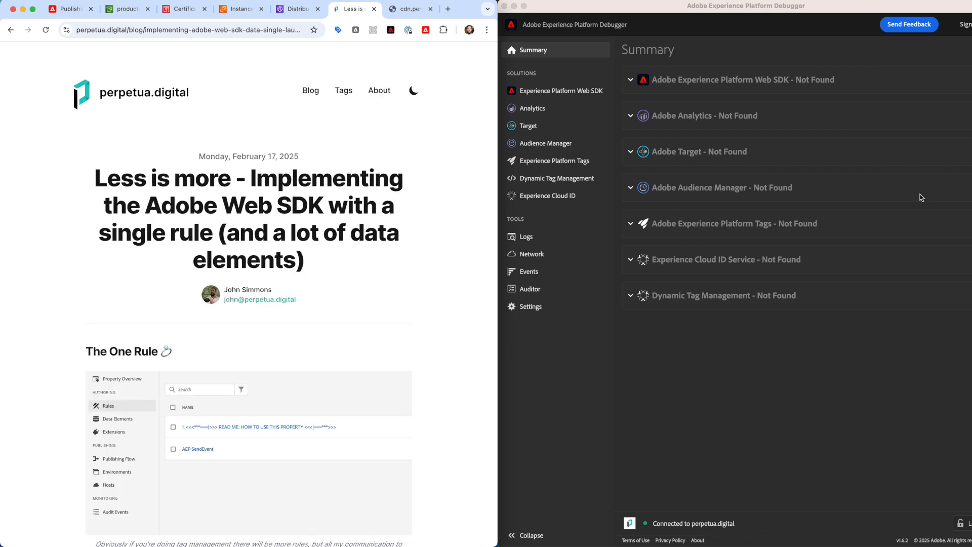
left_click(566, 92)
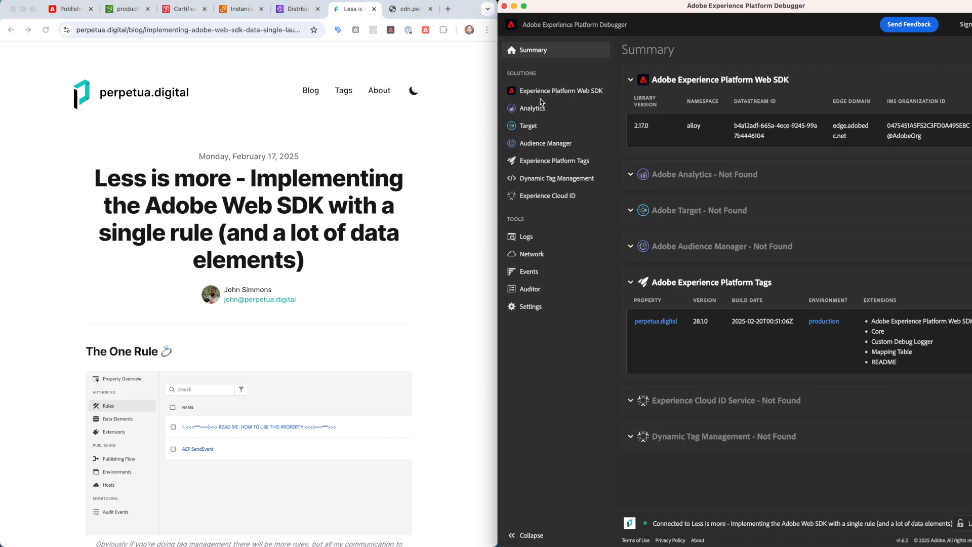
left_click(541, 160)
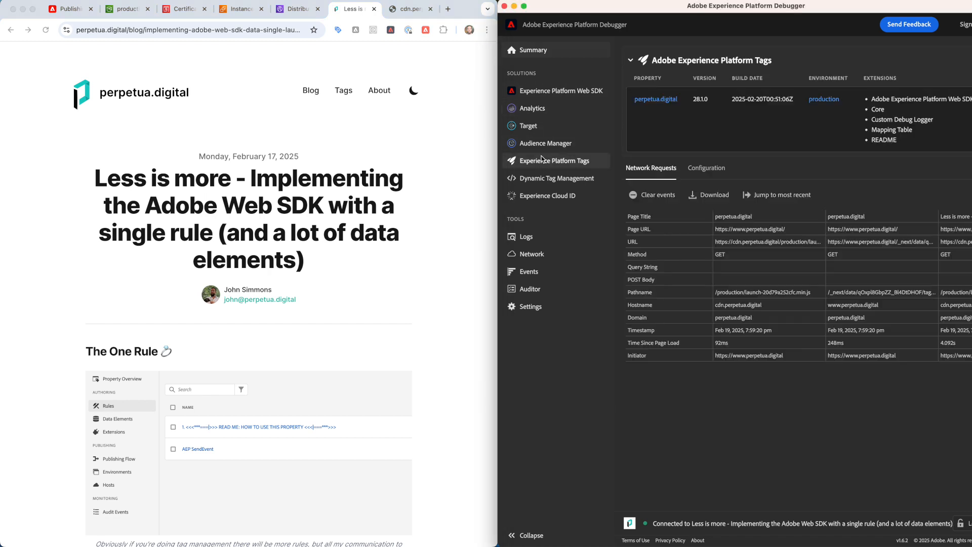
left_click(653, 195)
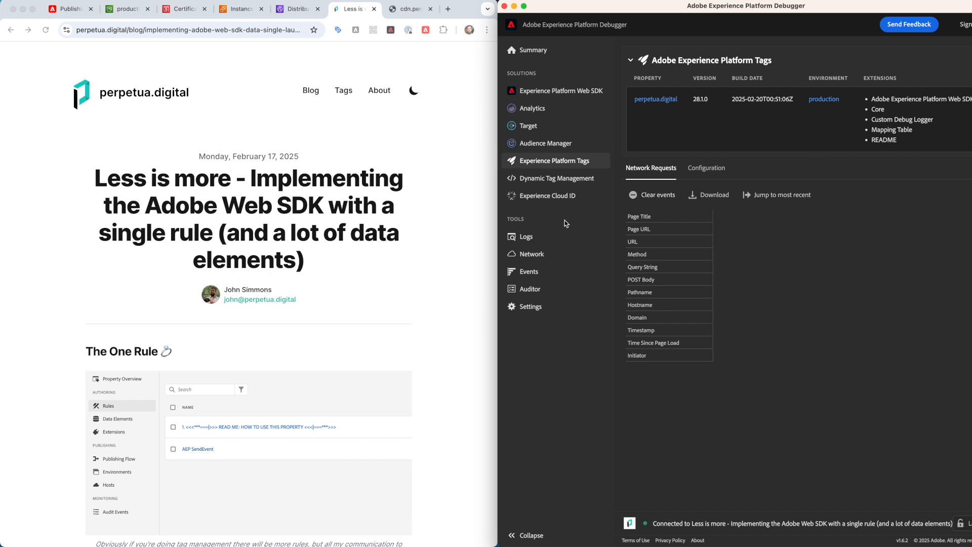
- Enlarge the Debugger and inspect the full URL loading launch-20d79a252cfc.min.js from cdn.perpetua.digital
left_click(495, 261)
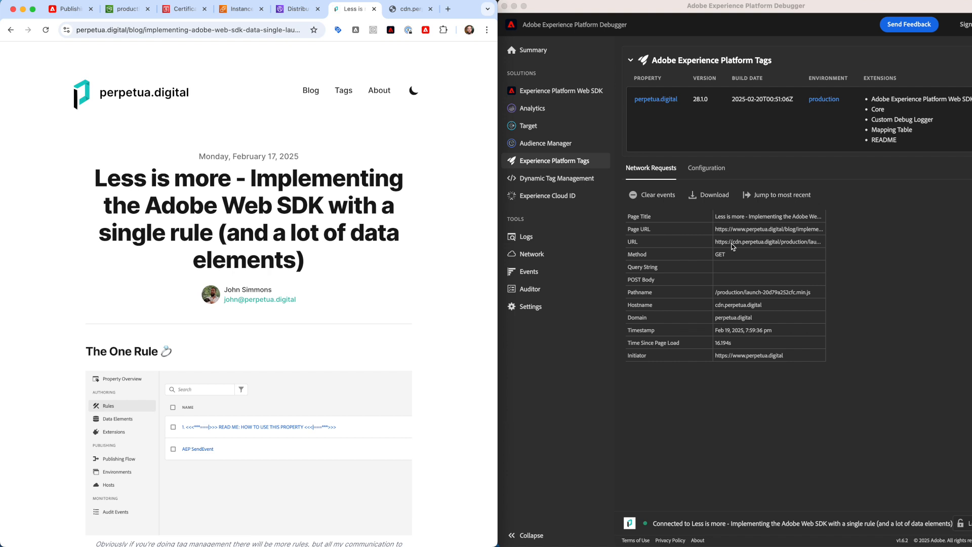
key("super+plus")
key("super+minus")
left_click(718, 272)
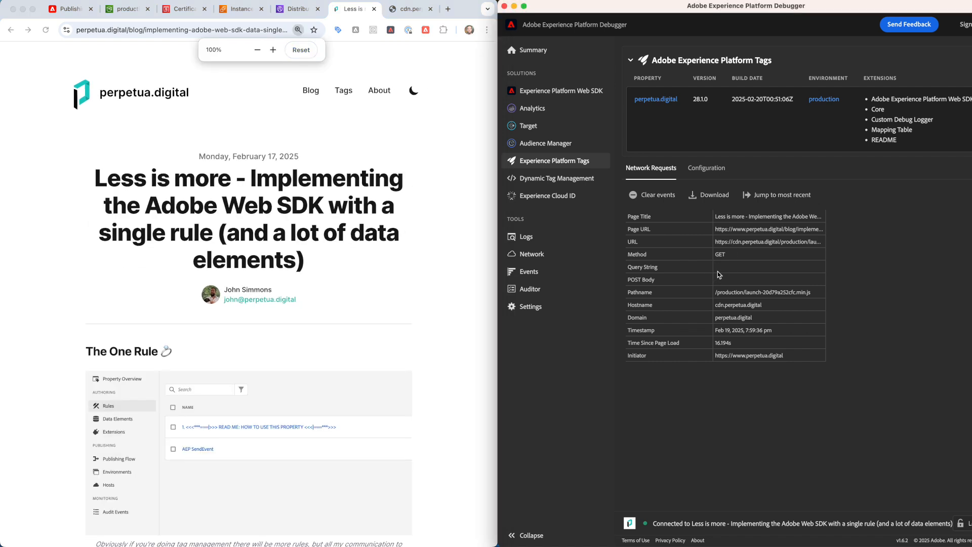
key("super+plus")
key("super+plus")
key("super+plus")
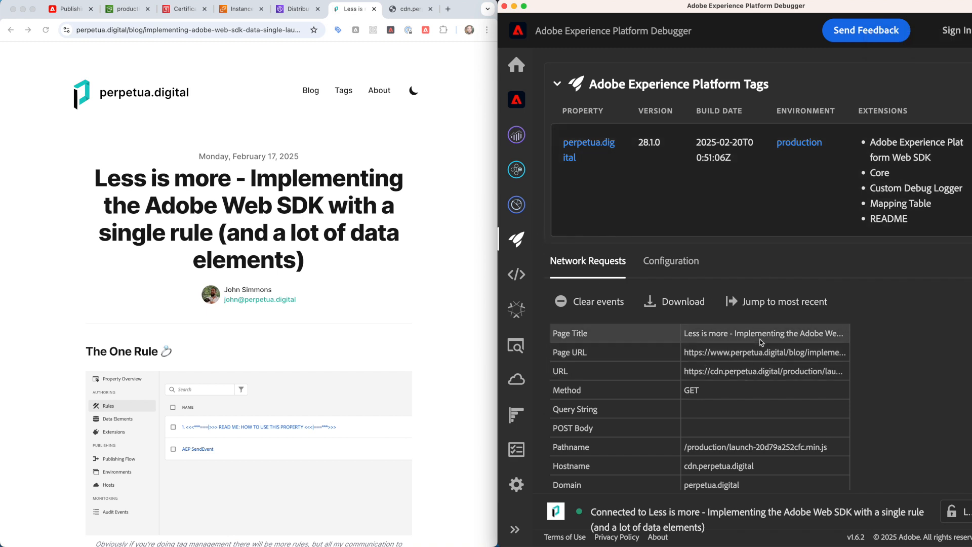
left_click(729, 380)
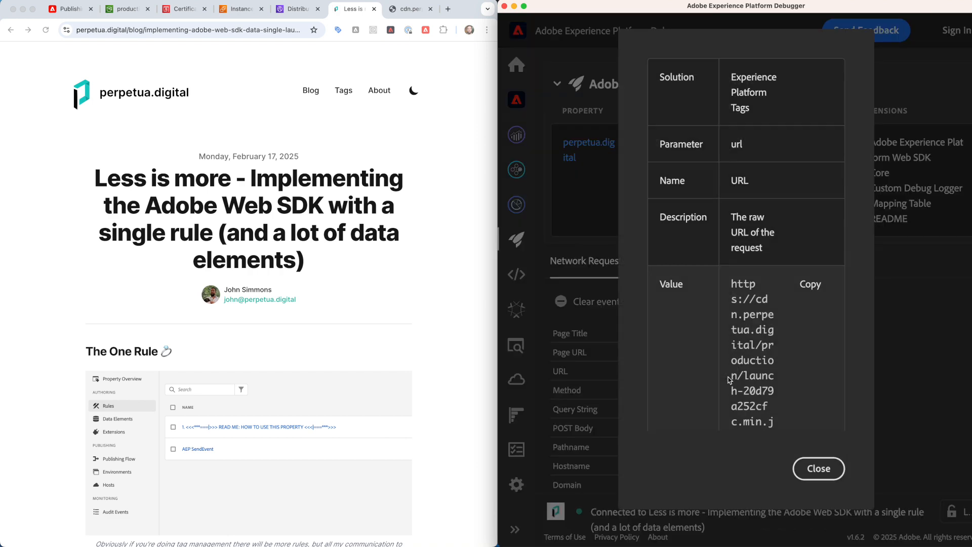
left_click(813, 466)
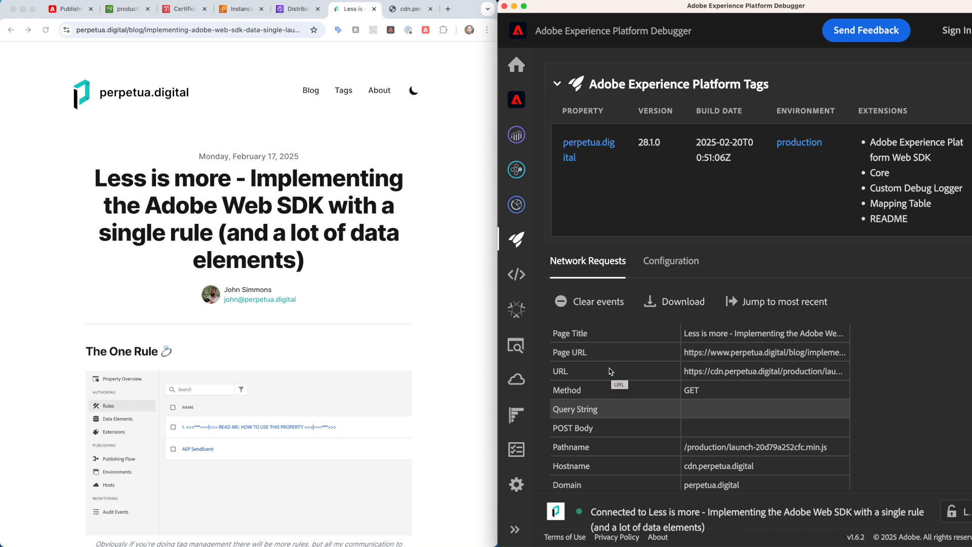
left_click(456, 282)
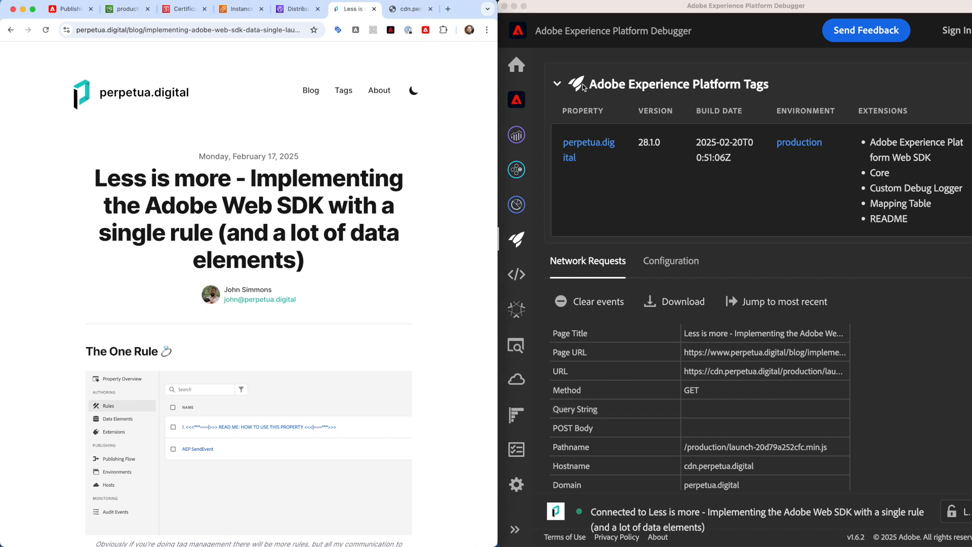